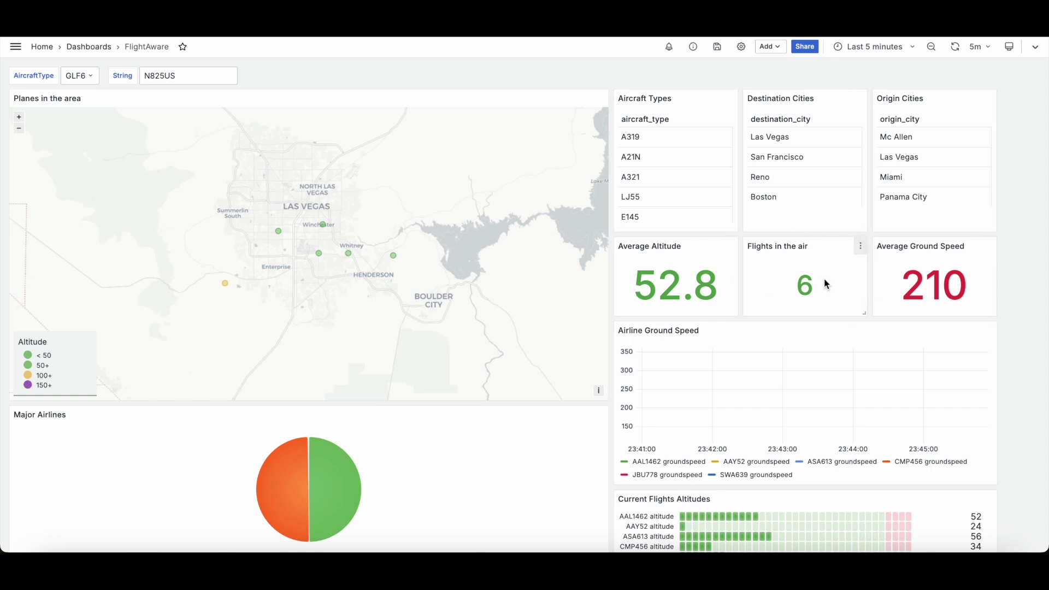
Step: Open the menu of the Flights in the air stat panel on the FlightAware dashboard
{"action": "left_click", "coordinate": [860, 248]}
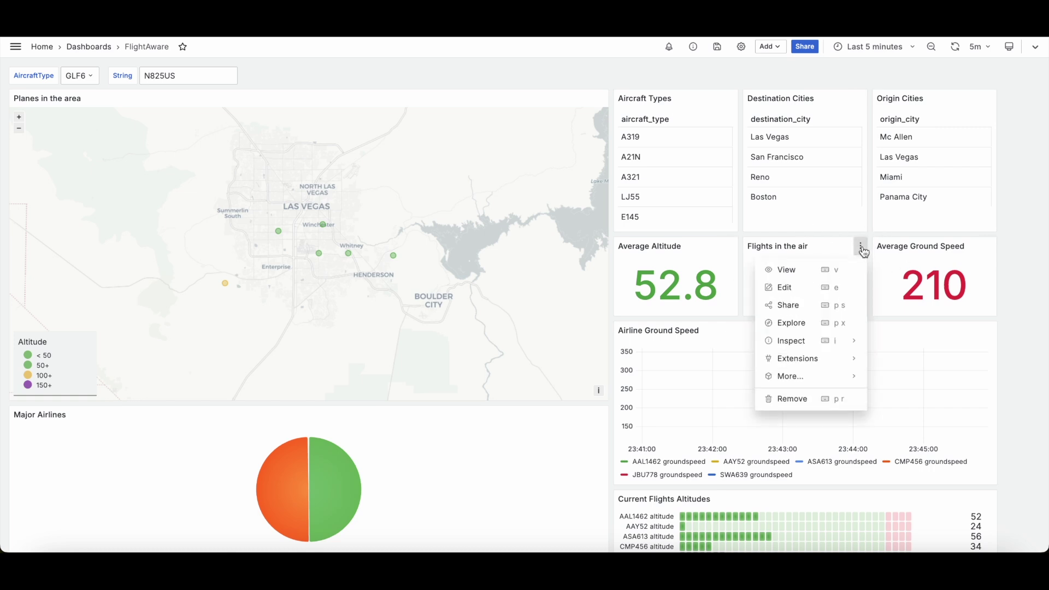
Step: Edit the Flights in the air panel, switch its query to SQL code and copy the query text
{"action": "left_click", "coordinate": [805, 293]}
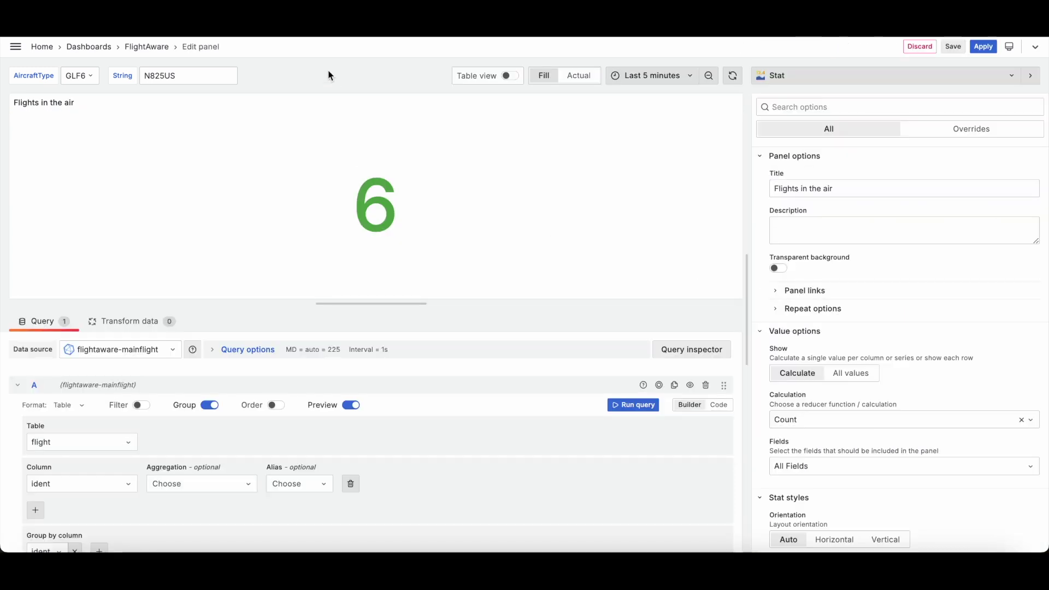
{"action": "left_click", "coordinate": [718, 405]}
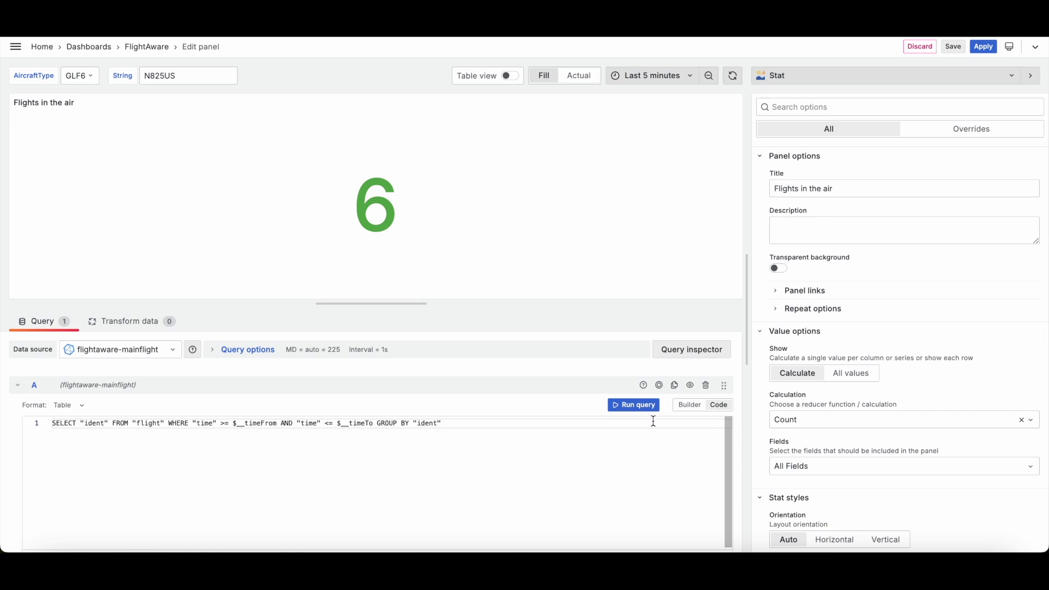
{"action": "left_click", "coordinate": [313, 431]}
{"action": "key", "text": "ctrl+a"}
{"action": "key", "text": "ctrl+c"}
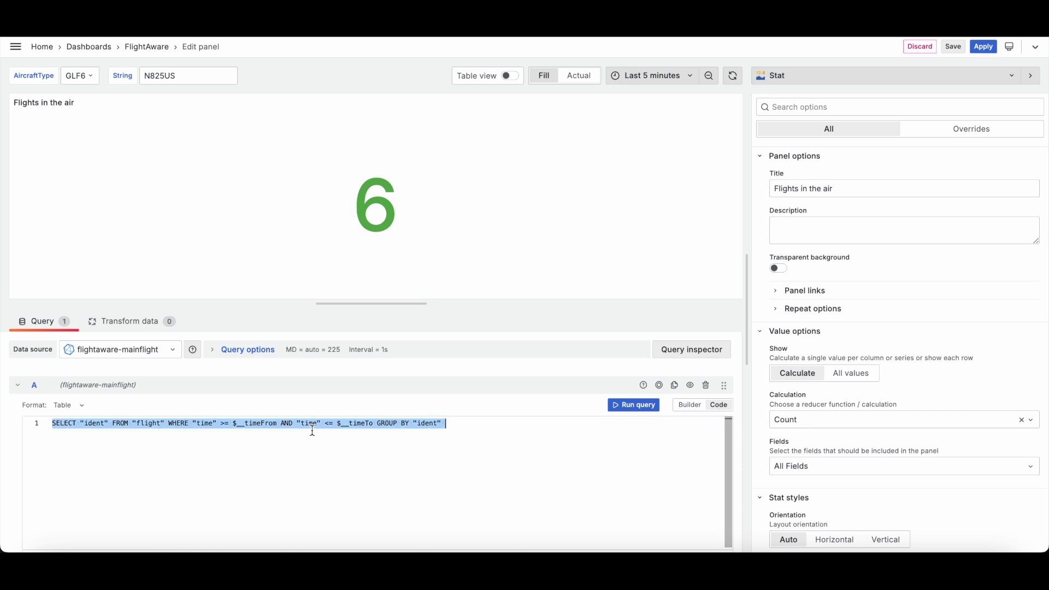
{"action": "left_click", "coordinate": [308, 378]}
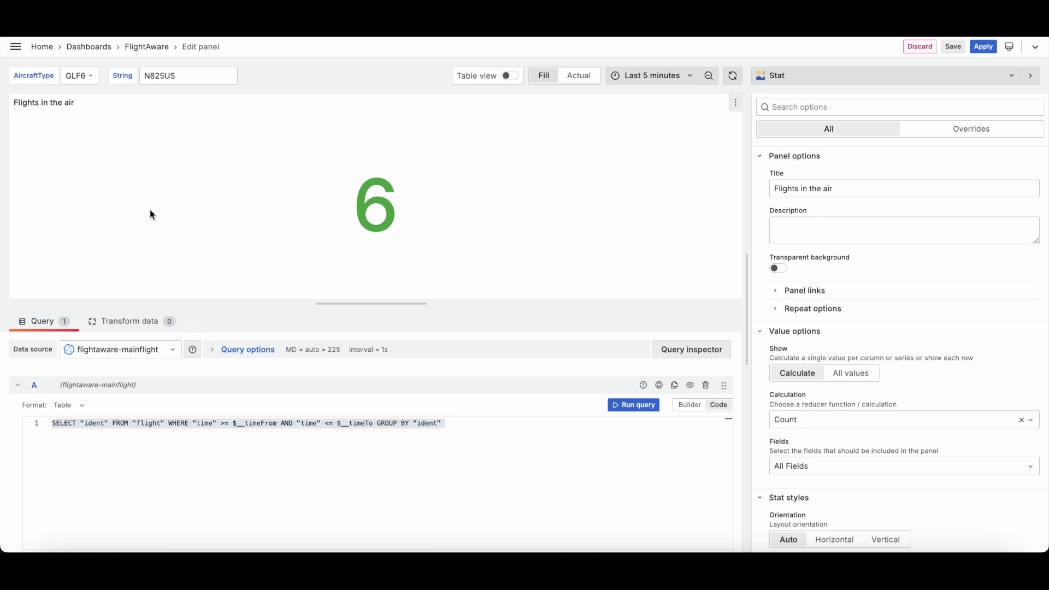
{"action": "left_click", "coordinate": [15, 47]}
Step: Go to Alerting > Alert rules and collapse the side menu to show the FlightAlerts folder
{"action": "scroll", "coordinate": [111, 366], "scroll_direction": "down", "scroll_amount": 1}
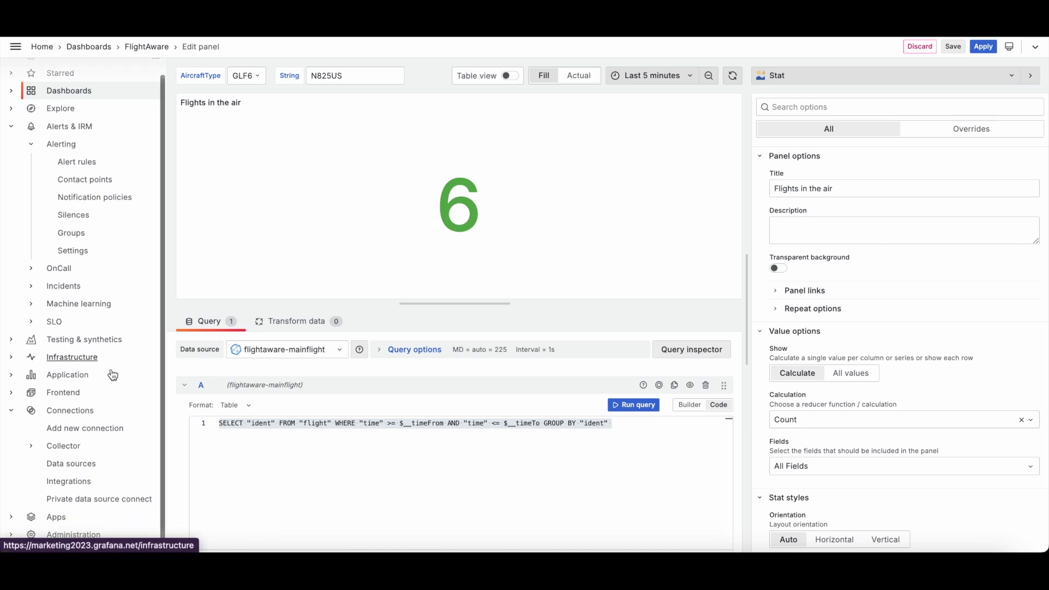
{"action": "left_click", "coordinate": [70, 149]}
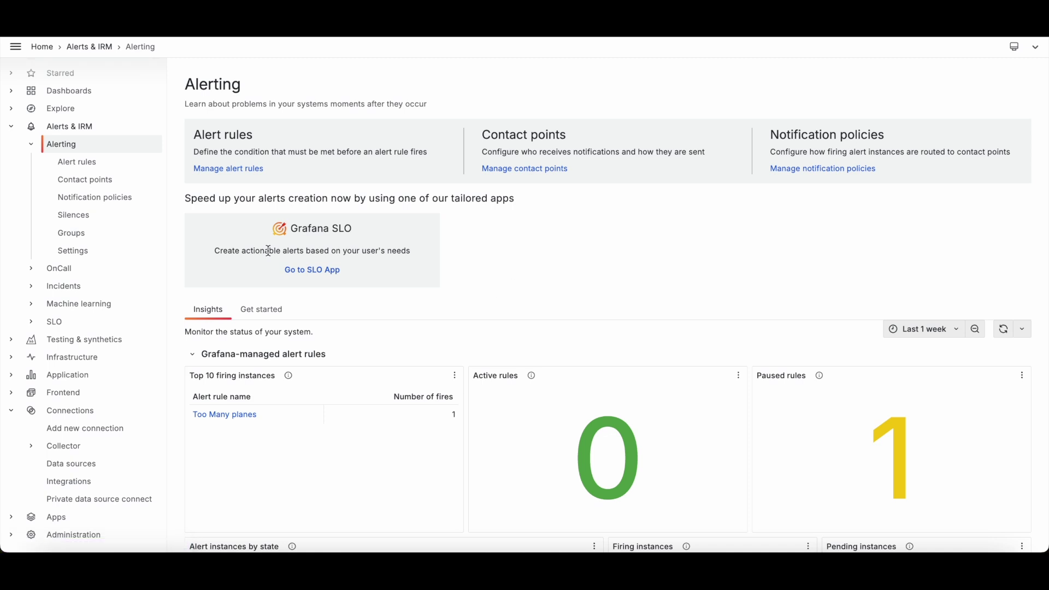
{"action": "left_click", "coordinate": [90, 164]}
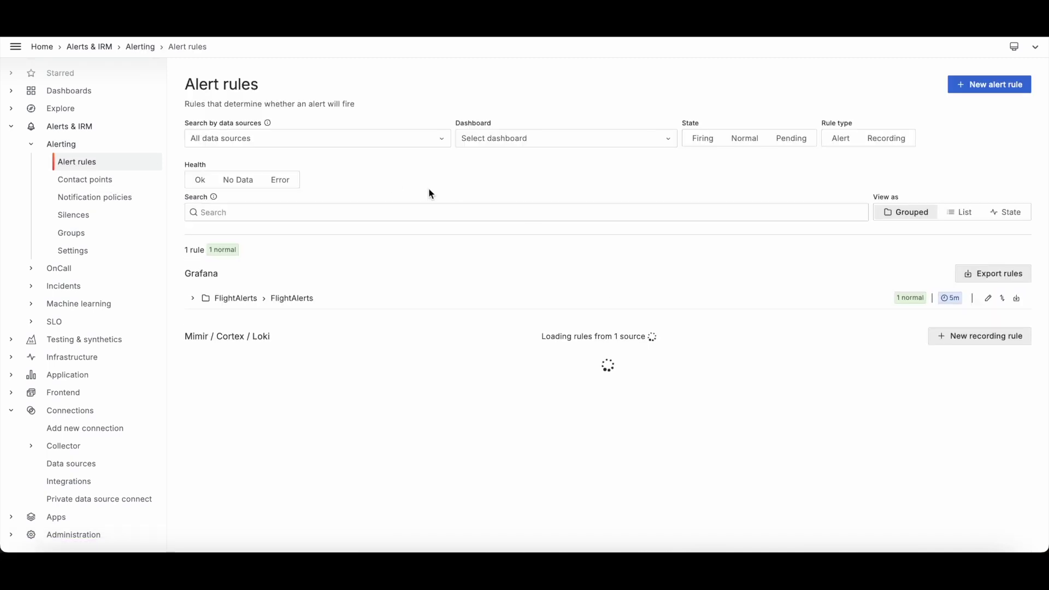
{"action": "left_click", "coordinate": [16, 48]}
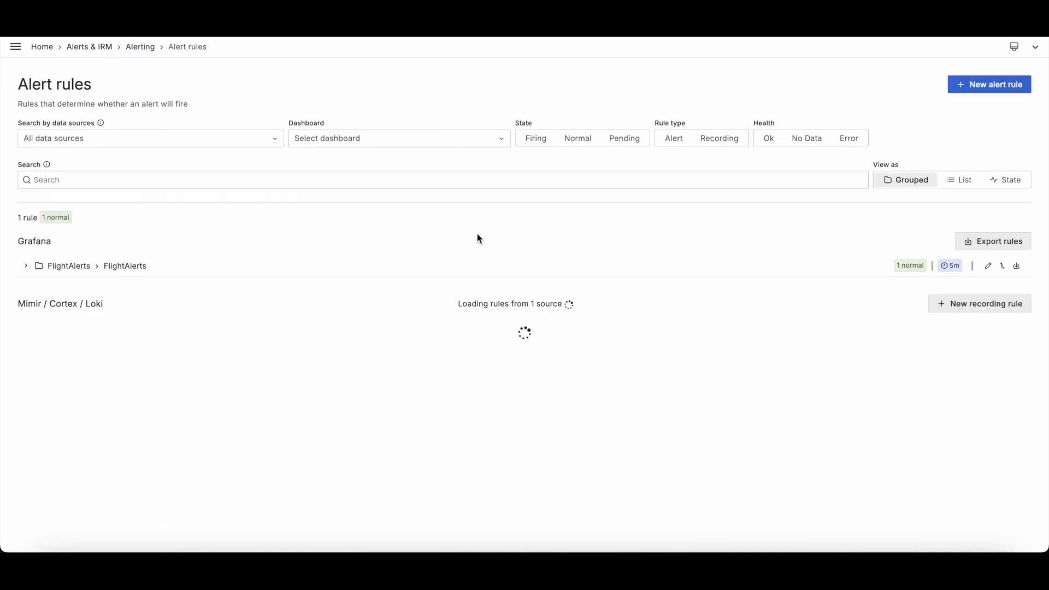
Step: Create a new alert rule and enter 'flights airborne' as its name
{"action": "left_click", "coordinate": [989, 84]}
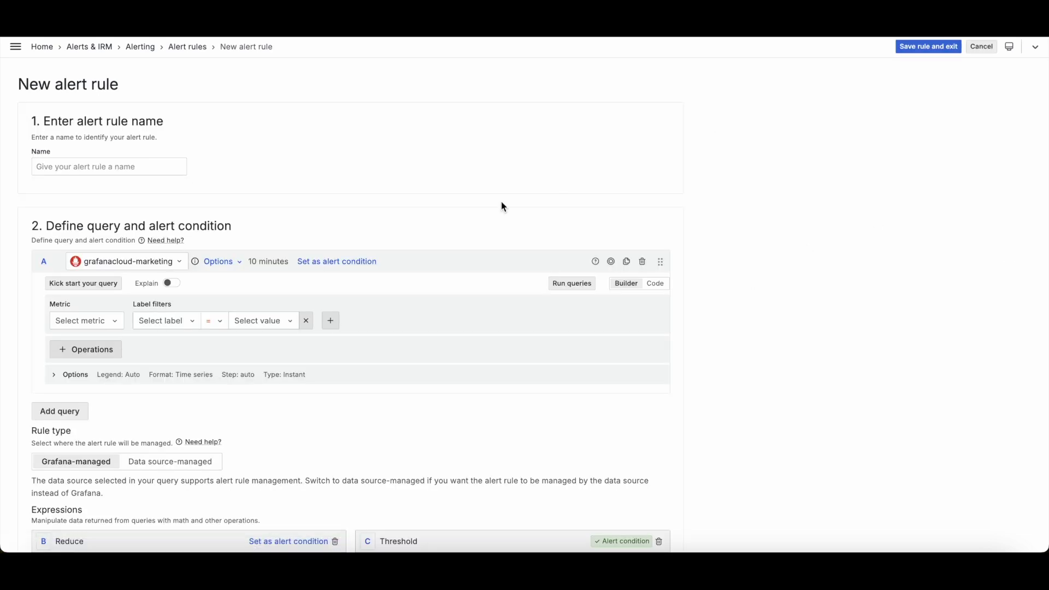
{"action": "scroll", "coordinate": [288, 262], "scroll_direction": "down", "scroll_amount": 2}
{"action": "left_click", "coordinate": [108, 119]}
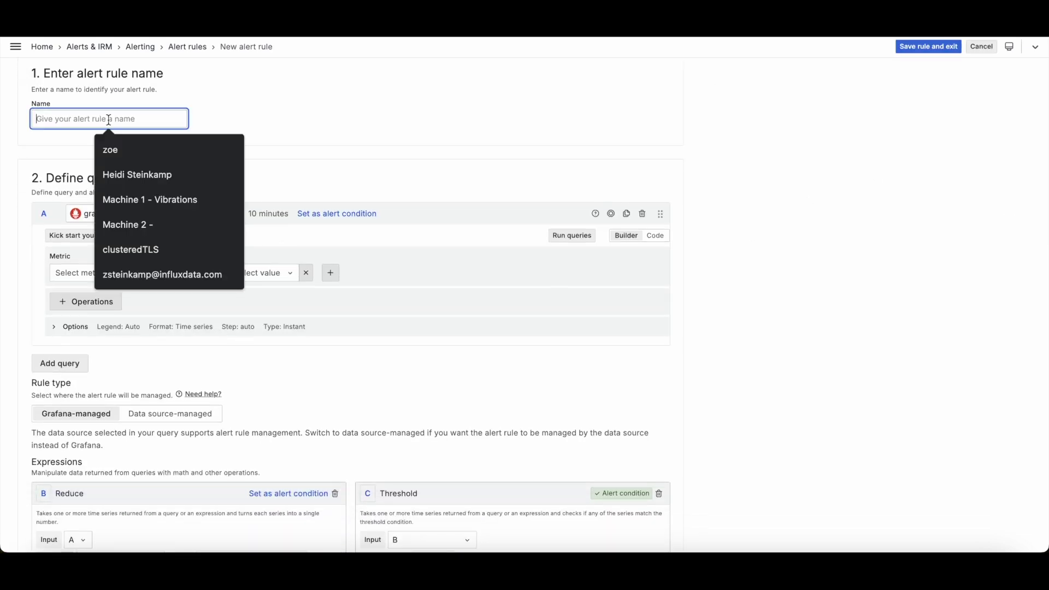
{"action": "type", "text": "flight"}
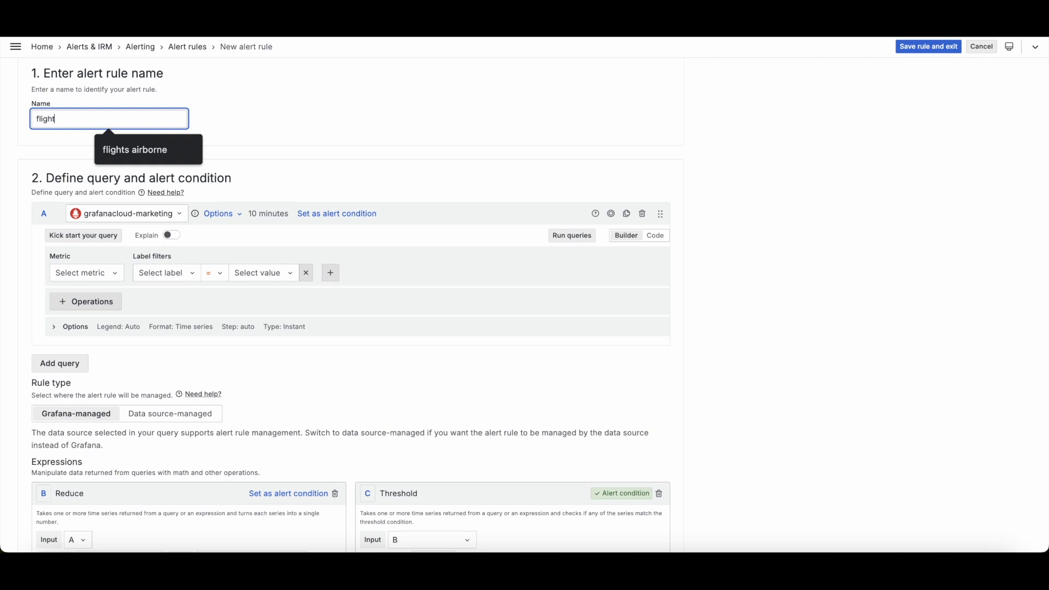
{"action": "type", "text": "s airborne"}
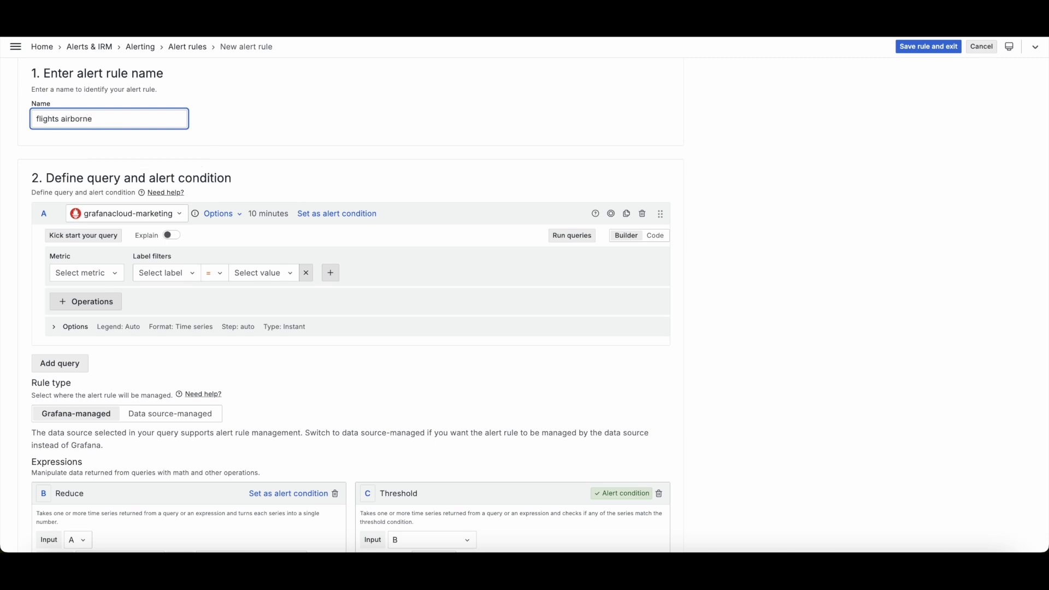
{"action": "left_click", "coordinate": [233, 147]}
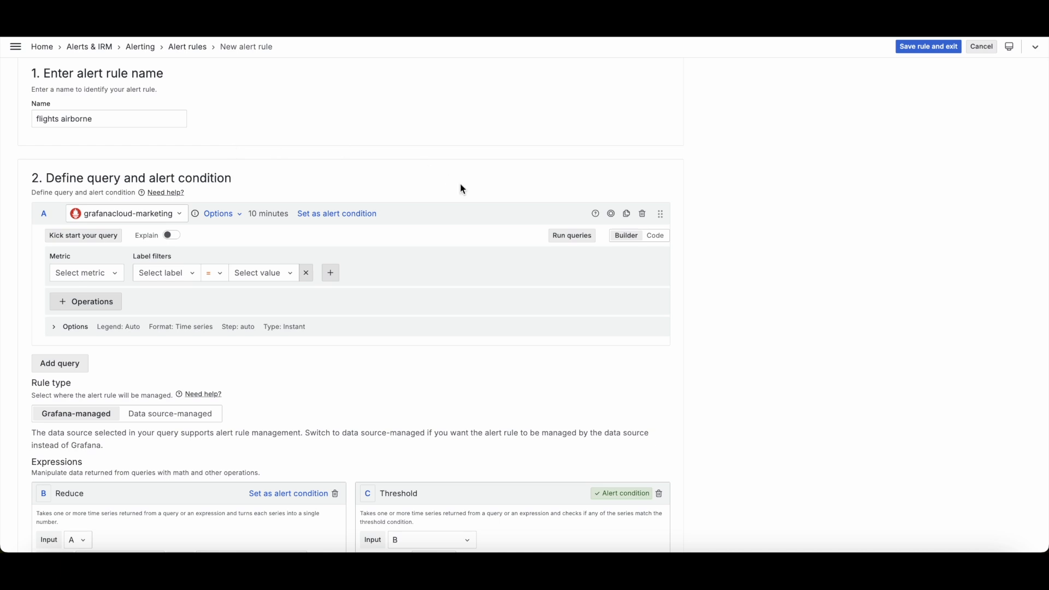
Step: Choose the flightaware-mainflight data source and paste the panel's SQL into the code editor
{"action": "left_click", "coordinate": [145, 213]}
{"action": "left_click", "coordinate": [144, 269]}
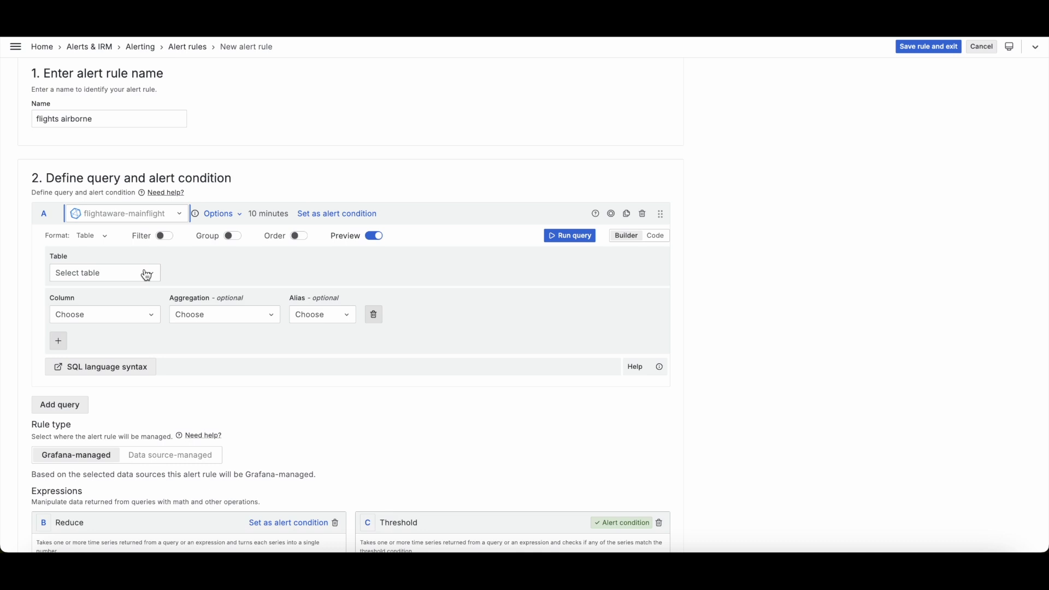
{"action": "left_click", "coordinate": [655, 235]}
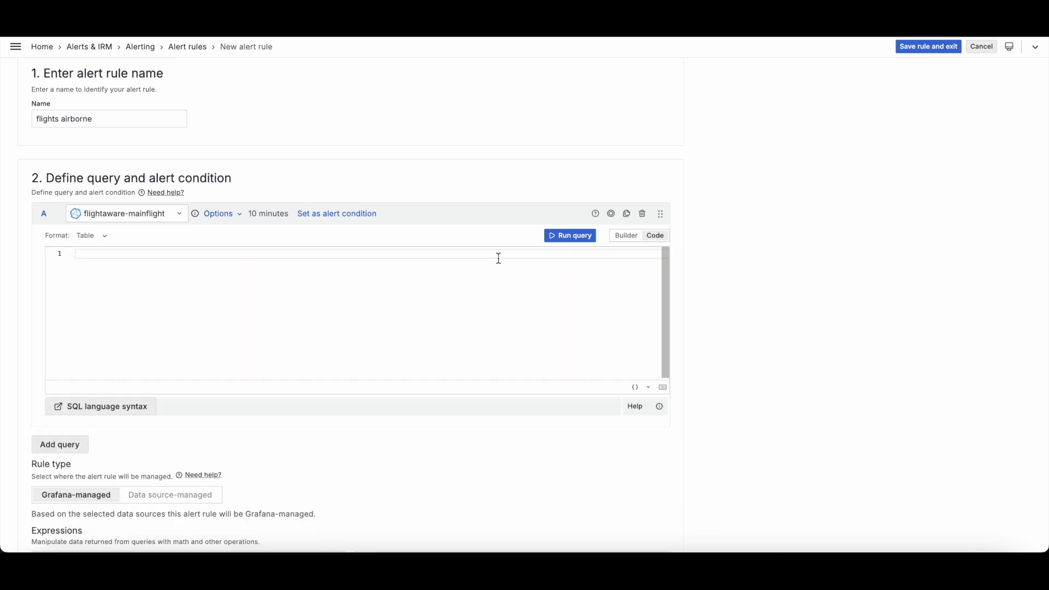
{"action": "left_click", "coordinate": [480, 275]}
{"action": "key", "text": "ctrl+v"}
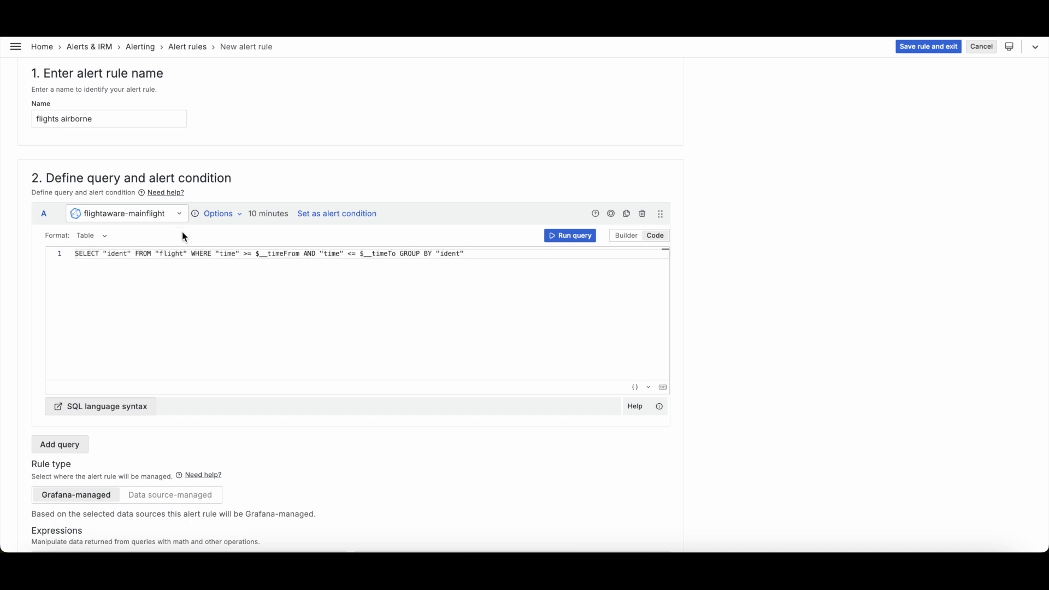
Step: Change the query to COUNT(ident), remove GROUP BY "ident", and run it to get 11
{"action": "left_click", "coordinate": [107, 253]}
{"action": "key", "text": "Left"}
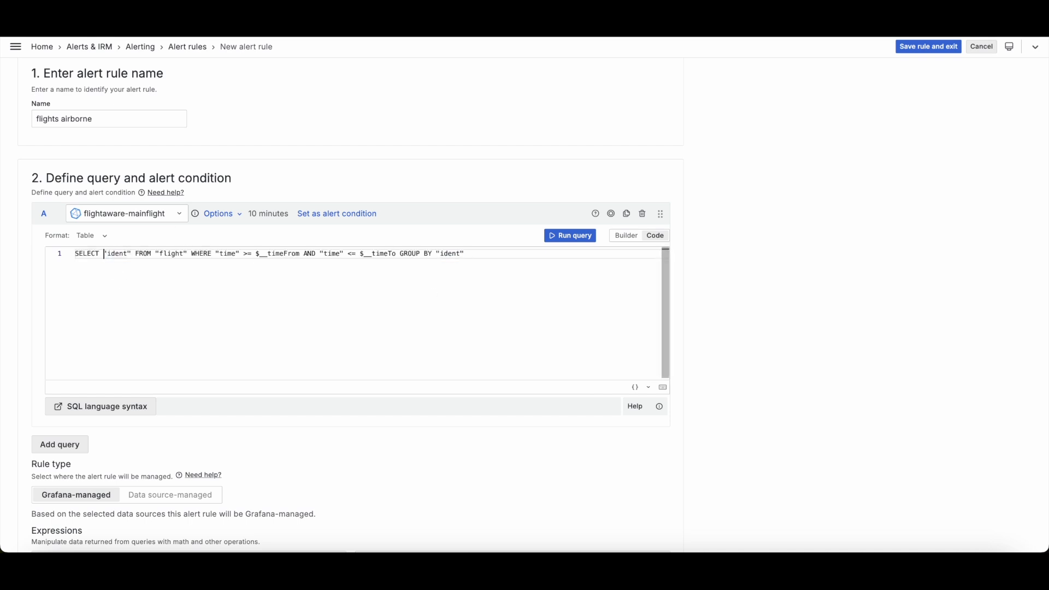
{"action": "key", "text": "BackSpace"}
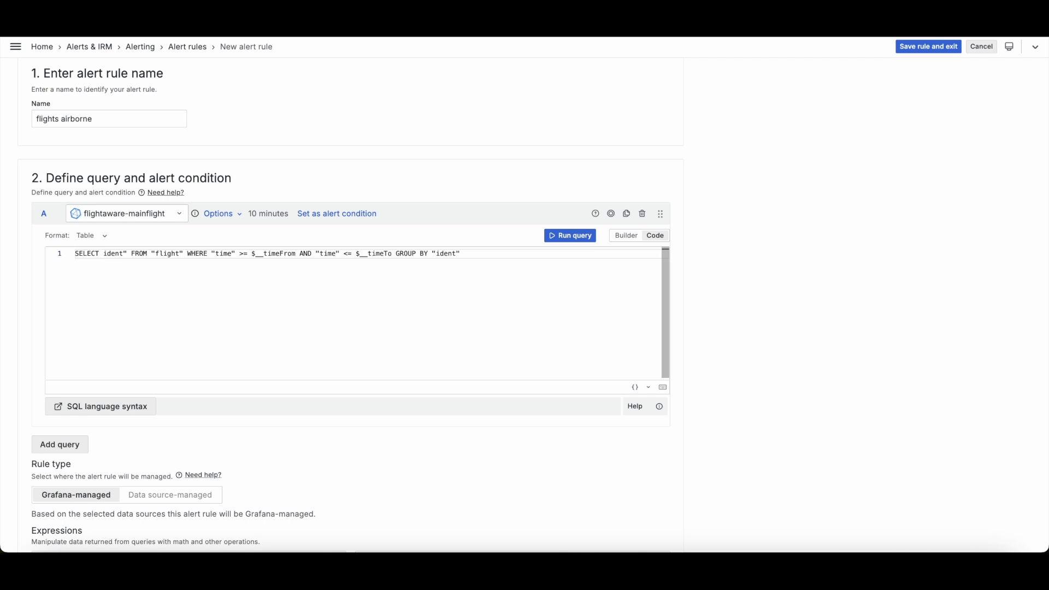
{"action": "type", "text": "C"}
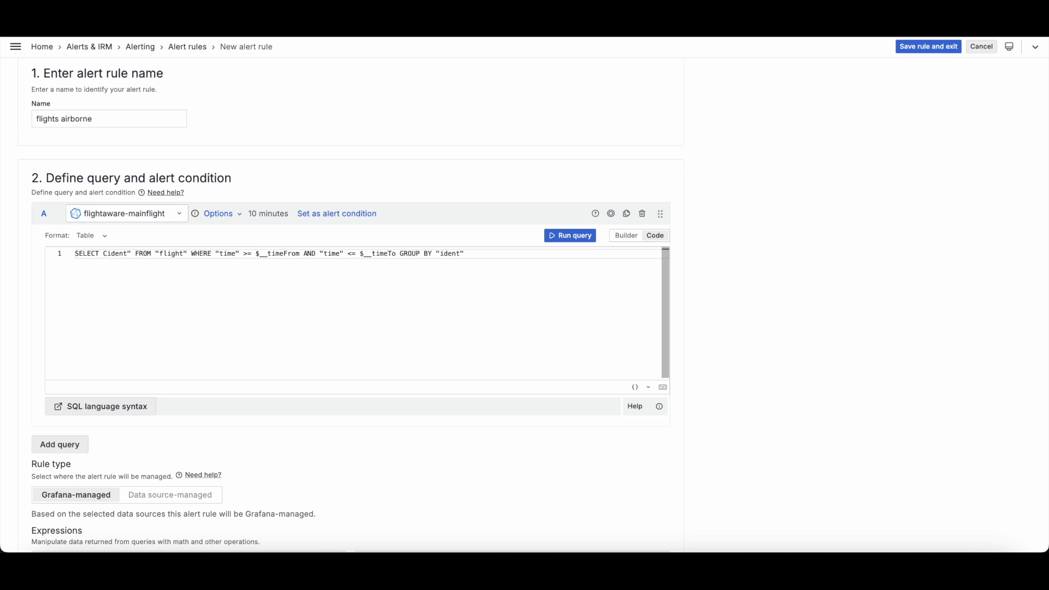
{"action": "type", "text": "OUNT(ident"}
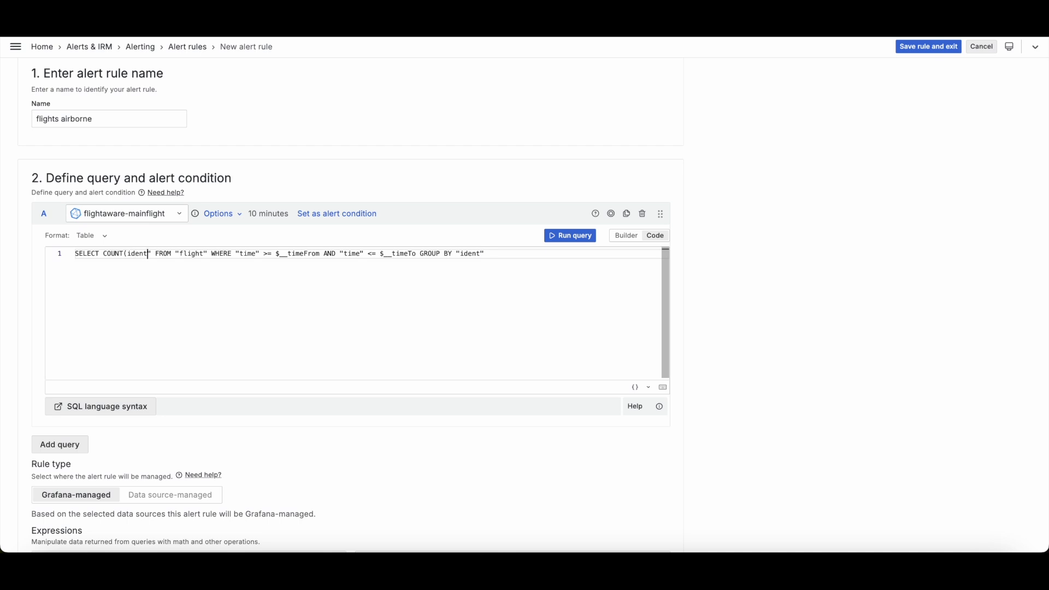
{"action": "type", "text": ")"}
{"action": "key", "text": "Delete"}
{"action": "left_click_drag", "start_coordinate": [493, 255], "coordinate": [415, 255]}
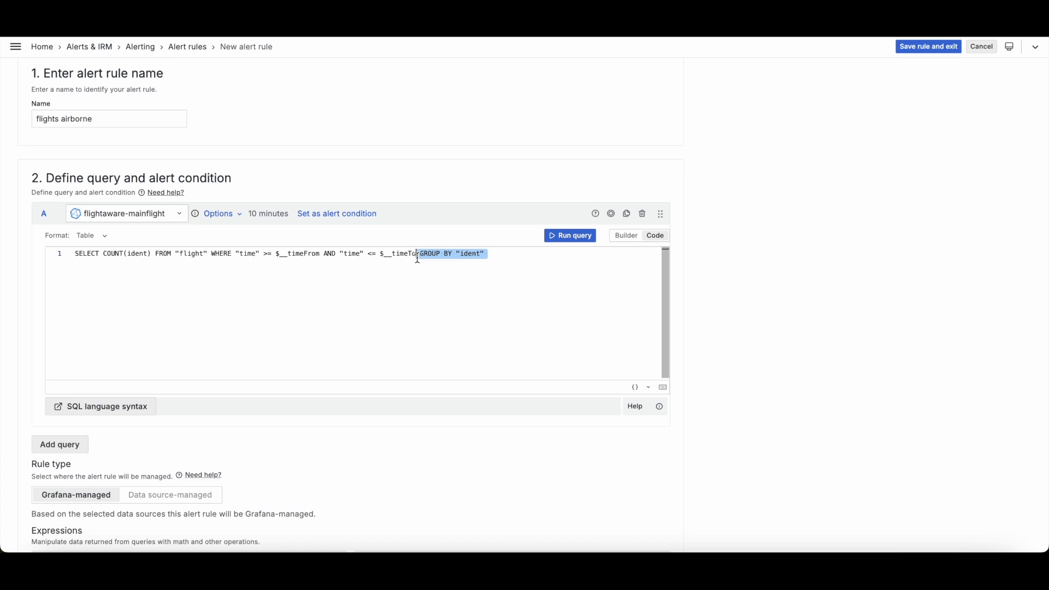
{"action": "key", "text": "BackSpace"}
{"action": "left_click", "coordinate": [576, 240]}
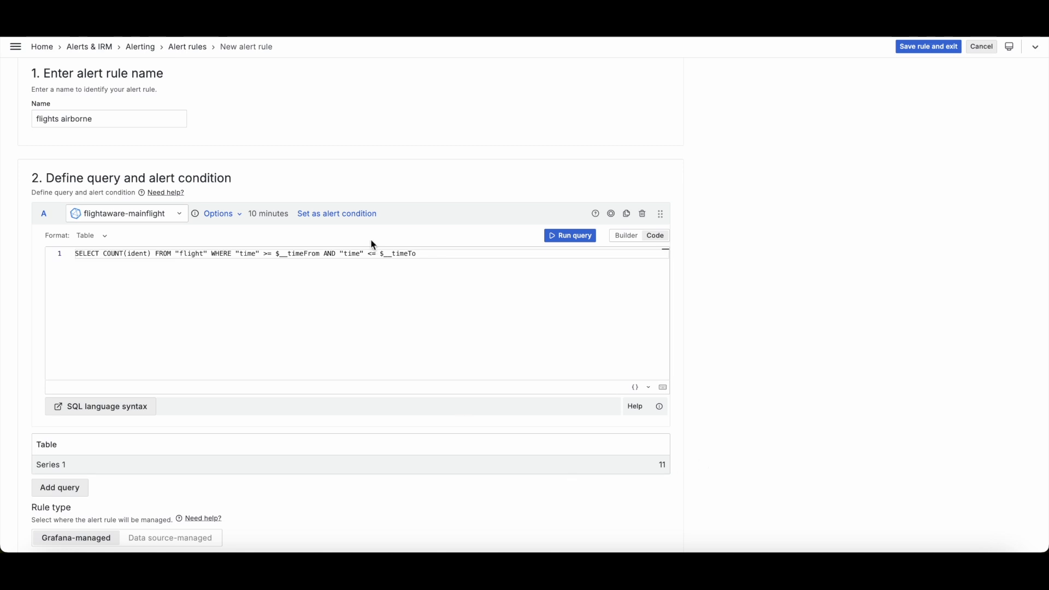
Step: Set the Reduce expression's function to Last
{"action": "scroll", "coordinate": [281, 262], "scroll_direction": "down", "scroll_amount": 3}
{"action": "scroll", "coordinate": [198, 243], "scroll_direction": "down", "scroll_amount": 1}
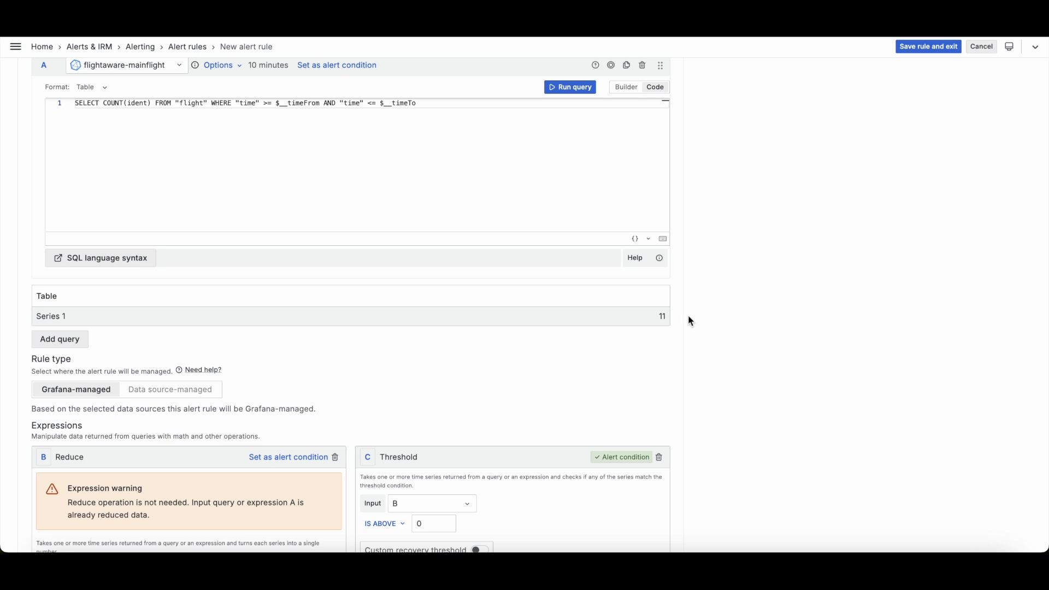
{"action": "double_click", "coordinate": [662, 317]}
{"action": "scroll", "coordinate": [682, 244], "scroll_direction": "down", "scroll_amount": 6}
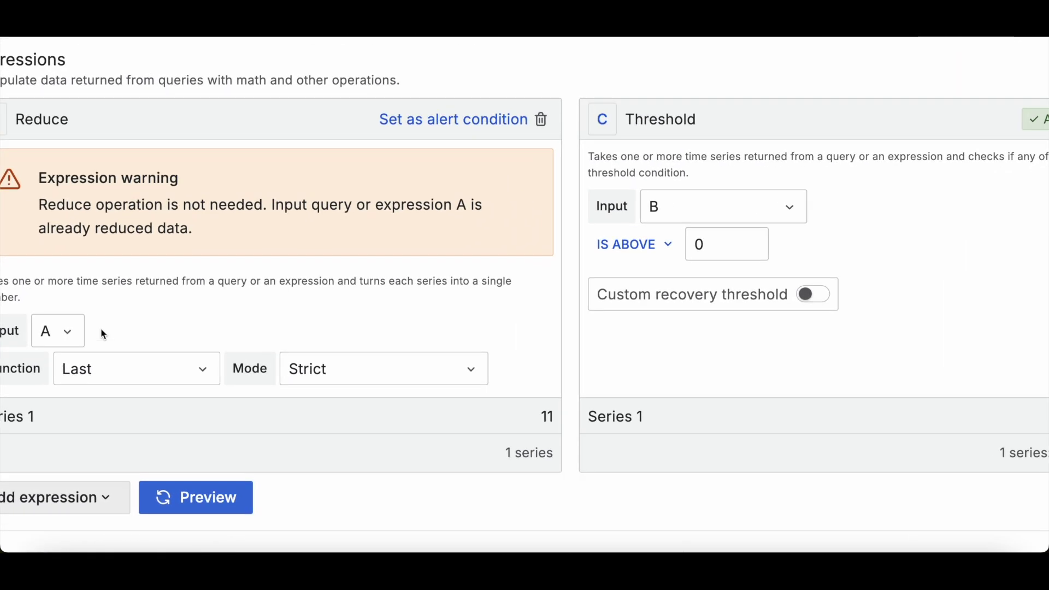
{"action": "left_click", "coordinate": [101, 351]}
{"action": "scroll", "coordinate": [191, 411], "scroll_direction": "down", "scroll_amount": 1}
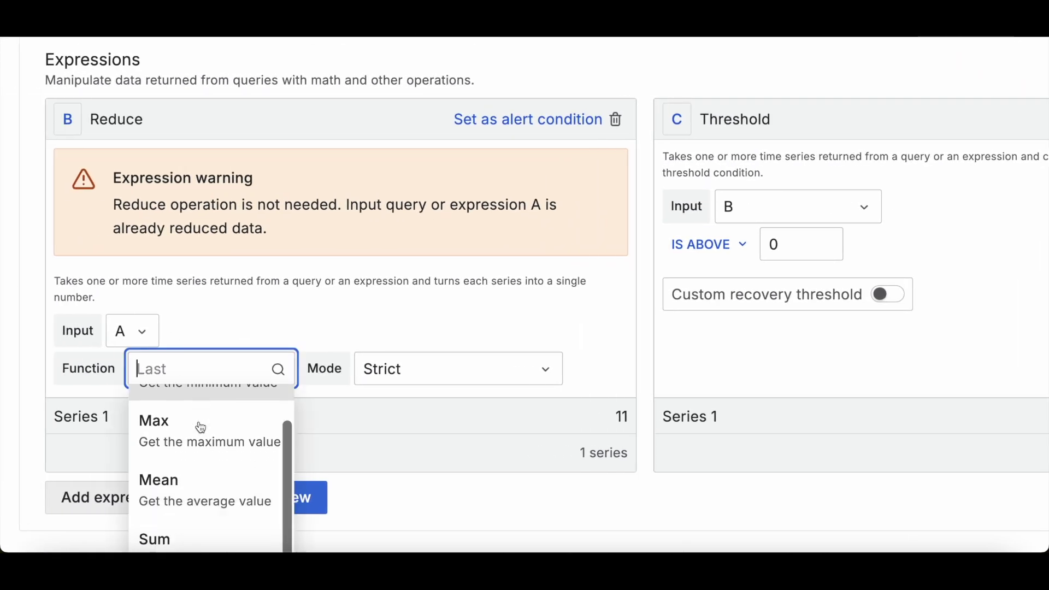
{"action": "scroll", "coordinate": [192, 412], "scroll_direction": "up", "scroll_amount": 1}
{"action": "scroll", "coordinate": [244, 311], "scroll_direction": "down", "scroll_amount": 3}
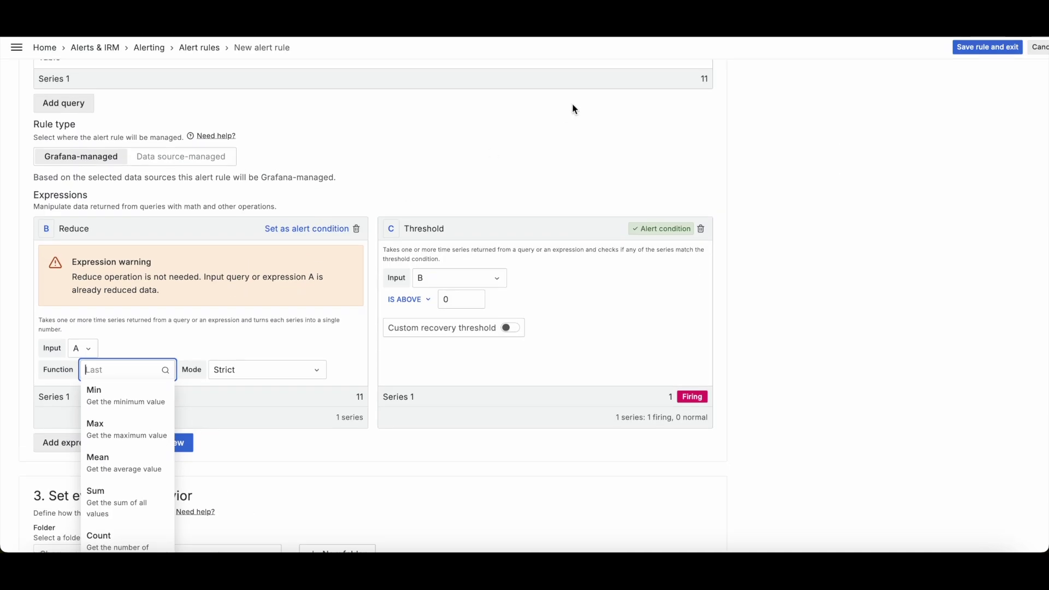
{"action": "left_click", "coordinate": [572, 103]}
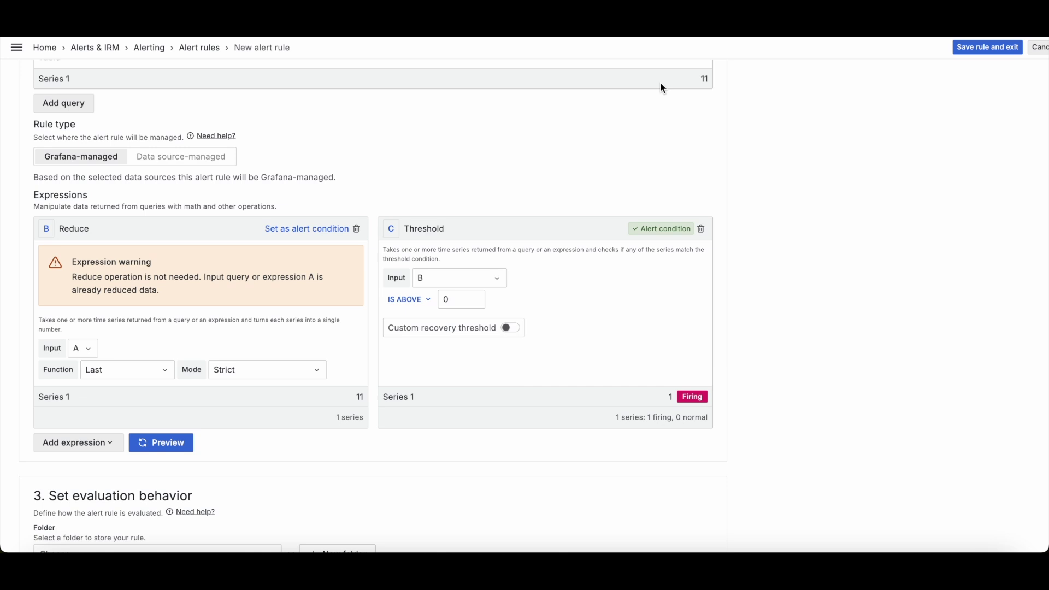
{"action": "scroll", "coordinate": [572, 93], "scroll_direction": "up", "scroll_amount": 2}
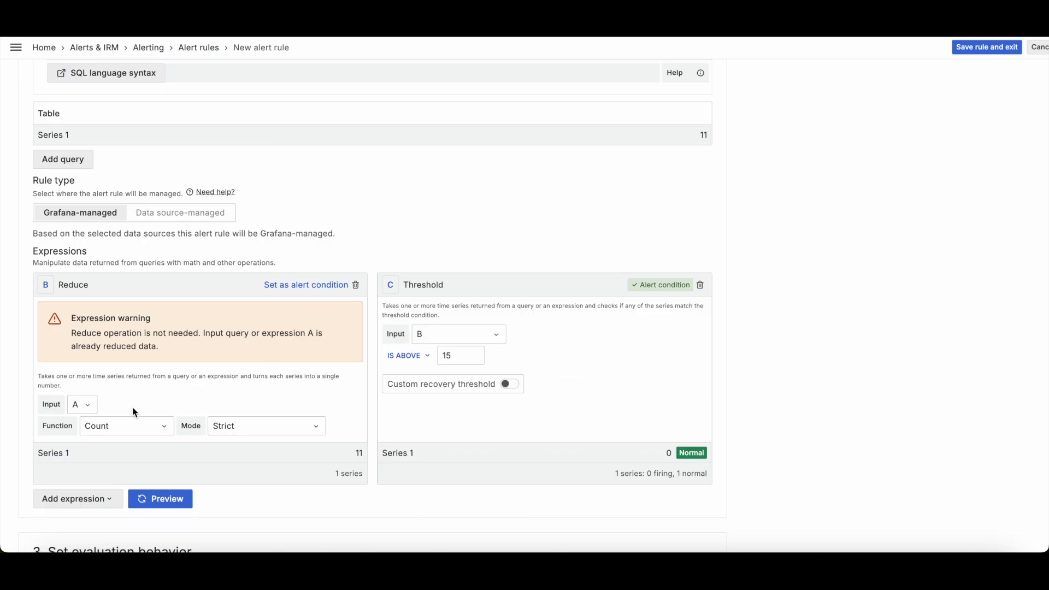
{"action": "scroll", "coordinate": [139, 398], "scroll_direction": "down", "scroll_amount": 1}
{"action": "left_click", "coordinate": [136, 374]}
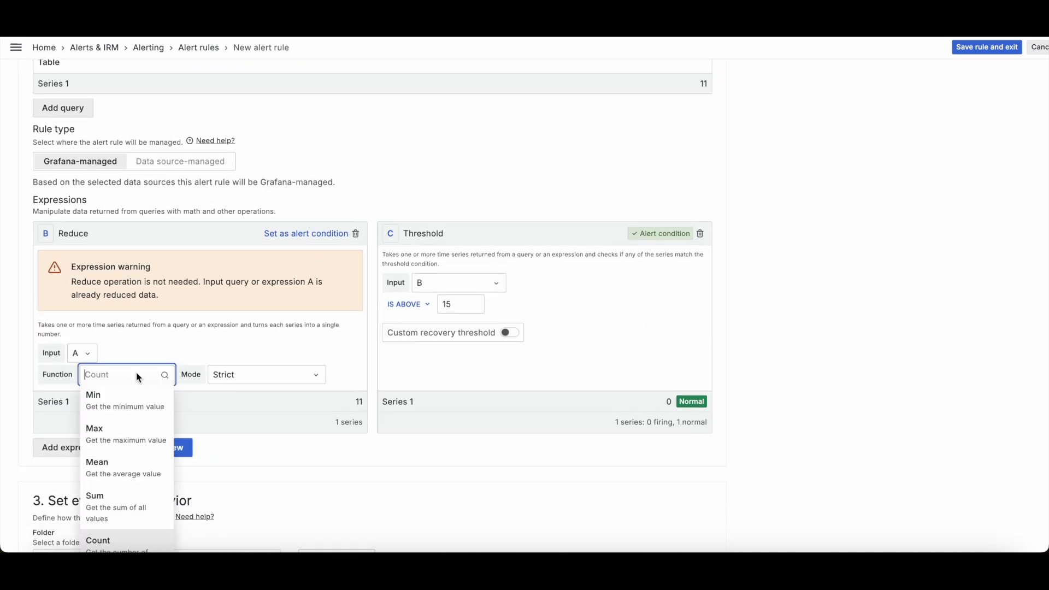
{"action": "scroll", "coordinate": [142, 480], "scroll_direction": "down", "scroll_amount": 1}
{"action": "scroll", "coordinate": [143, 475], "scroll_direction": "up", "scroll_amount": 2}
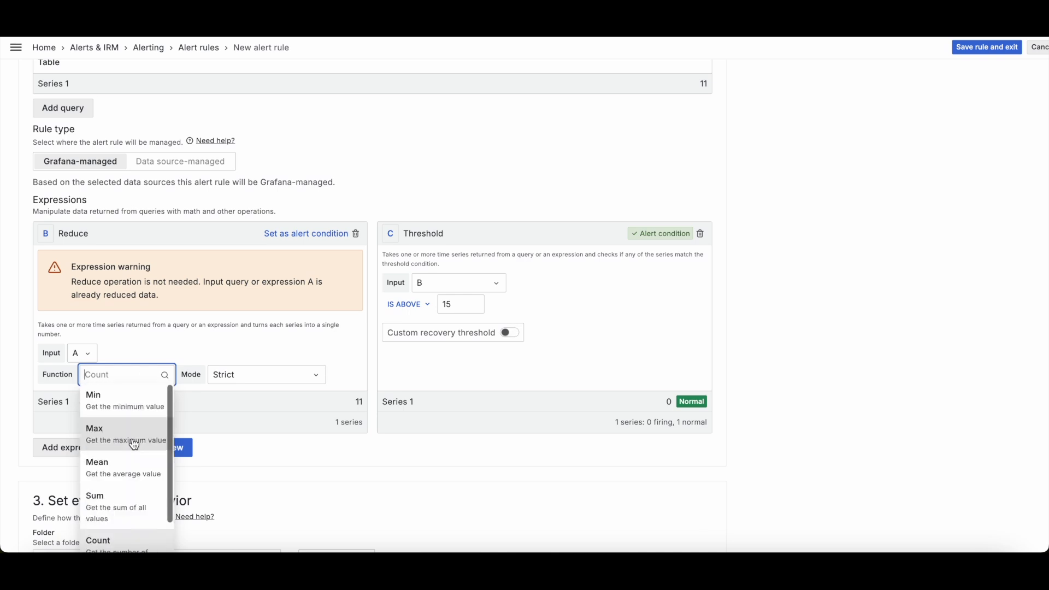
{"action": "scroll", "coordinate": [241, 455], "scroll_direction": "down", "scroll_amount": 1}
{"action": "scroll", "coordinate": [145, 470], "scroll_direction": "down", "scroll_amount": 1}
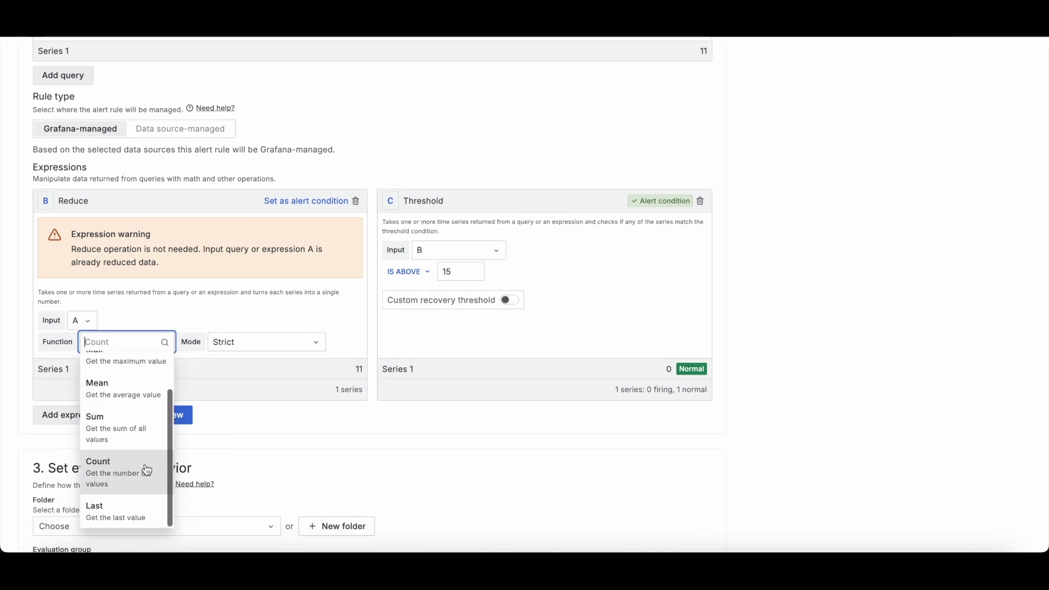
{"action": "left_click", "coordinate": [124, 505]}
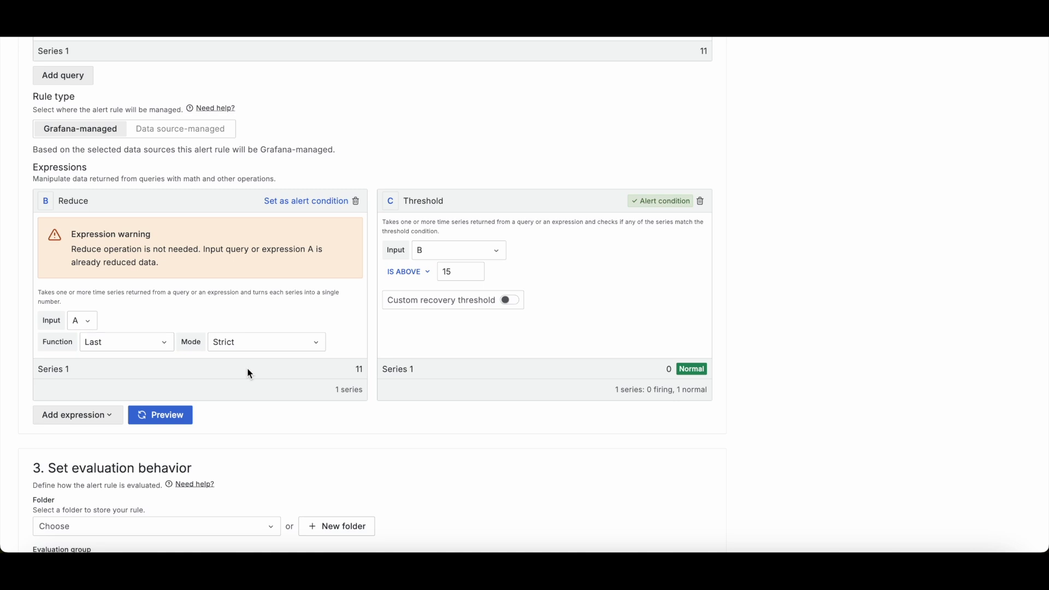
Step: Change the threshold to IS ABOVE 10 and preview, showing Series 1 firing at 11
{"action": "left_click", "coordinate": [453, 274]}
{"action": "key", "text": "BackSpace"}
{"action": "type", "text": "0"}
{"action": "left_click", "coordinate": [641, 324]}
{"action": "left_click", "coordinate": [160, 414]}
{"action": "scroll", "coordinate": [553, 180], "scroll_direction": "up", "scroll_amount": 3}
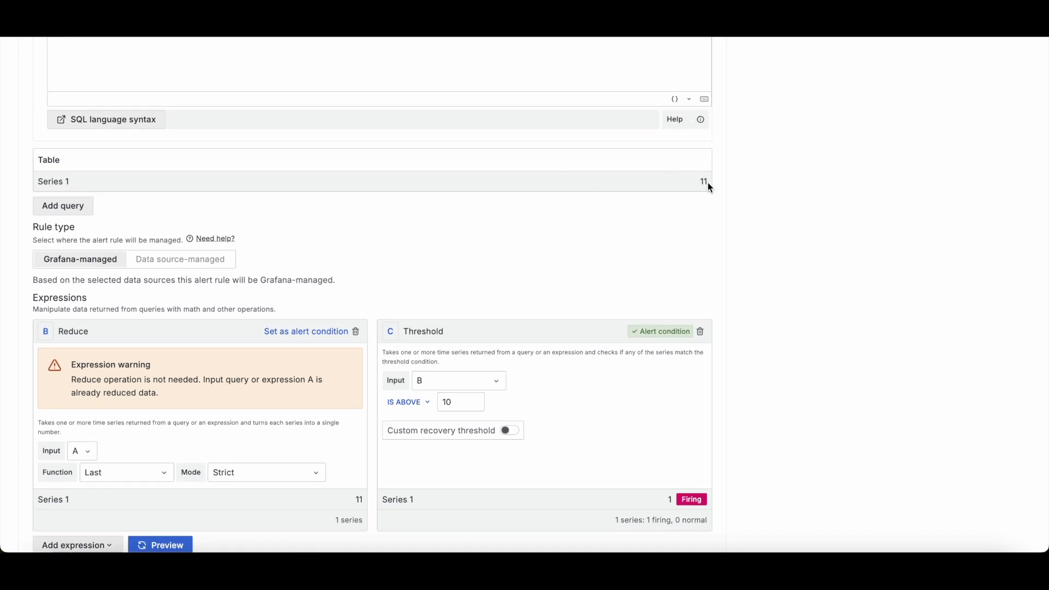
{"action": "scroll", "coordinate": [680, 243], "scroll_direction": "down", "scroll_amount": 4}
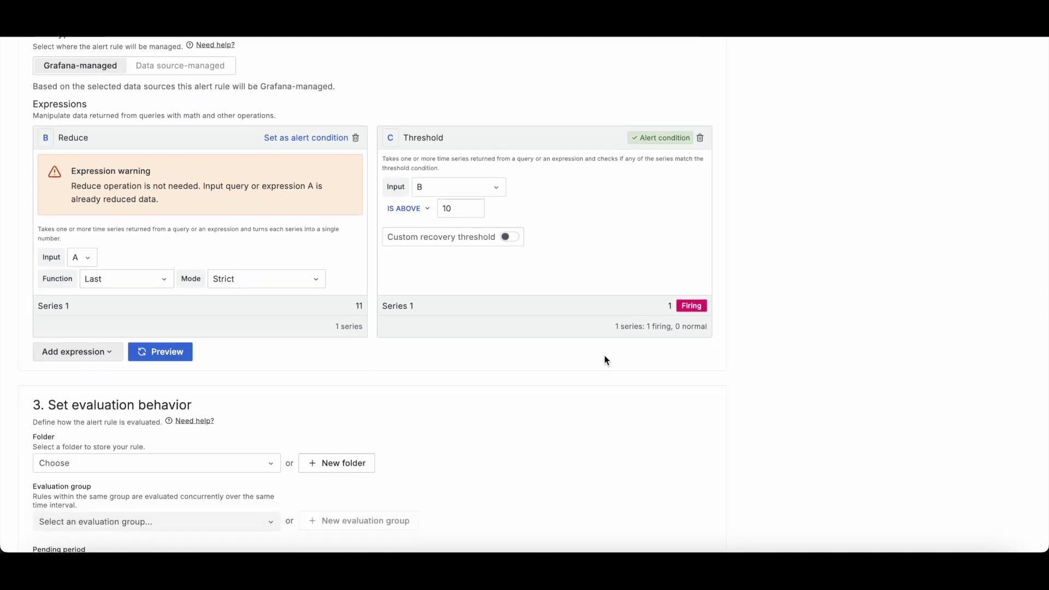
Step: Inspect the expression types and the Reduce input options, leaving the input as A
{"action": "scroll", "coordinate": [241, 375], "scroll_direction": "down", "scroll_amount": 1}
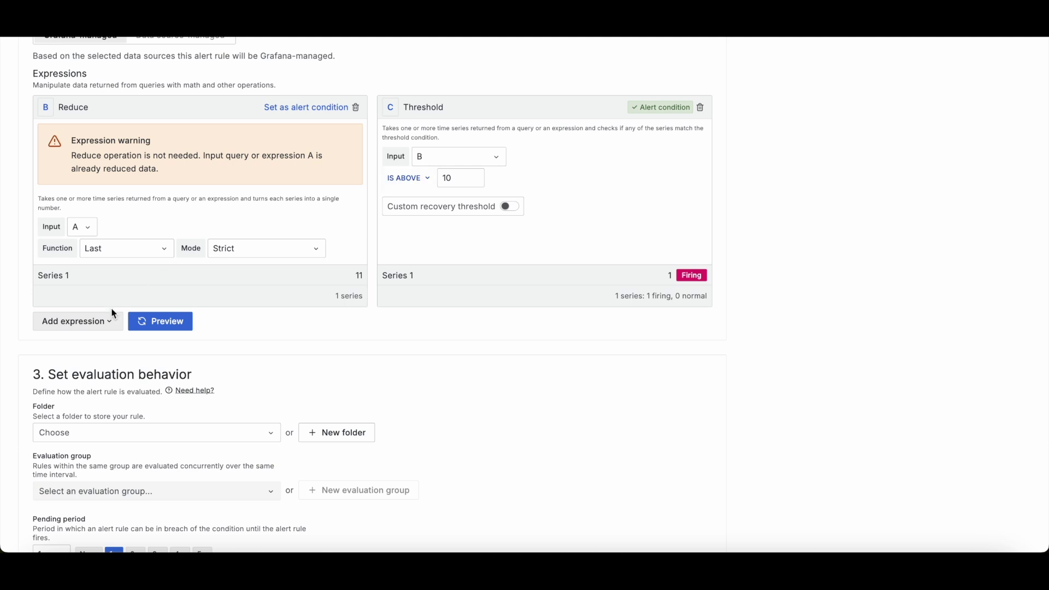
{"action": "left_click", "coordinate": [90, 324]}
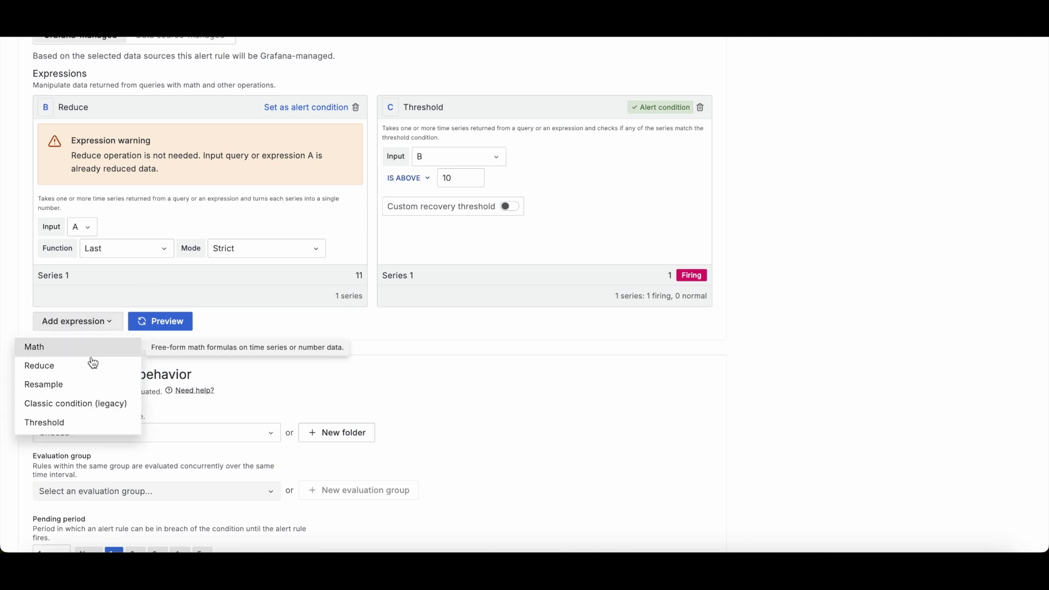
{"action": "scroll", "coordinate": [90, 332], "scroll_direction": "up", "scroll_amount": 3}
{"action": "left_click", "coordinate": [83, 331]}
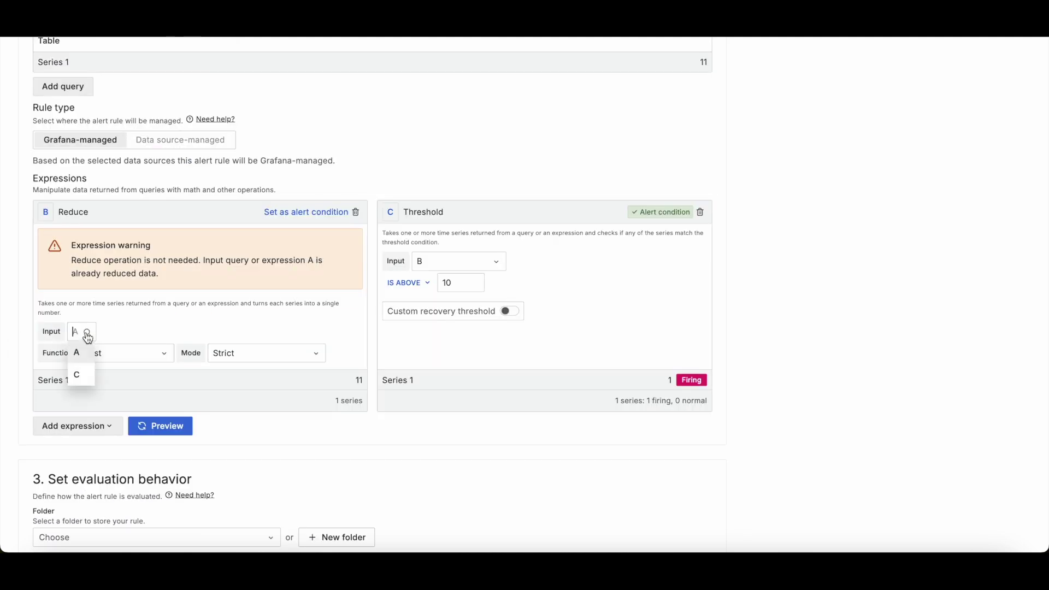
{"action": "left_click", "coordinate": [140, 326]}
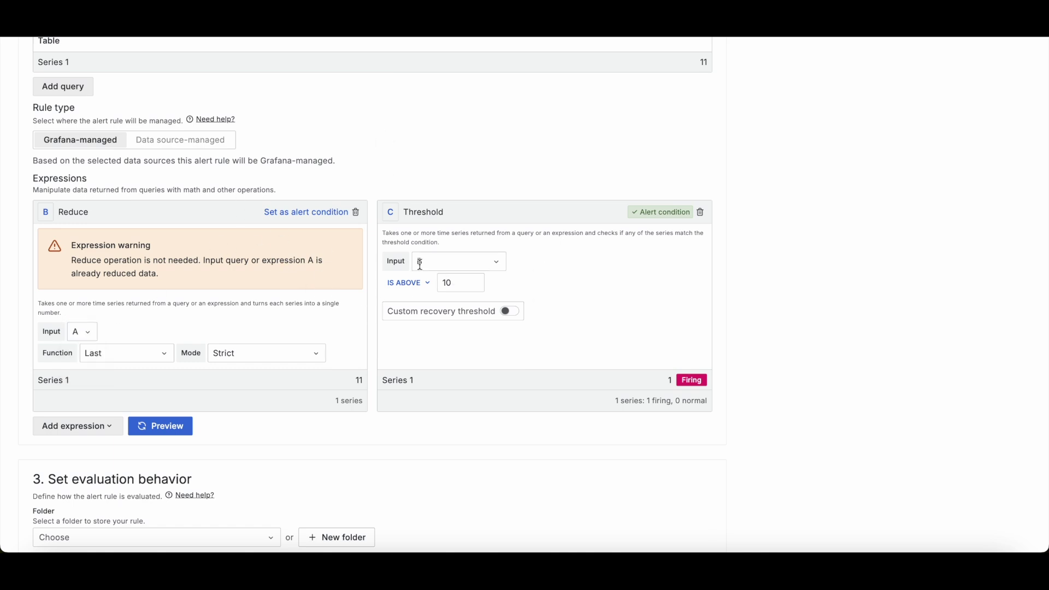
Step: Delete the Reduce expression, set the threshold input to query A, and re-run the preview
{"action": "left_click", "coordinate": [355, 212]}
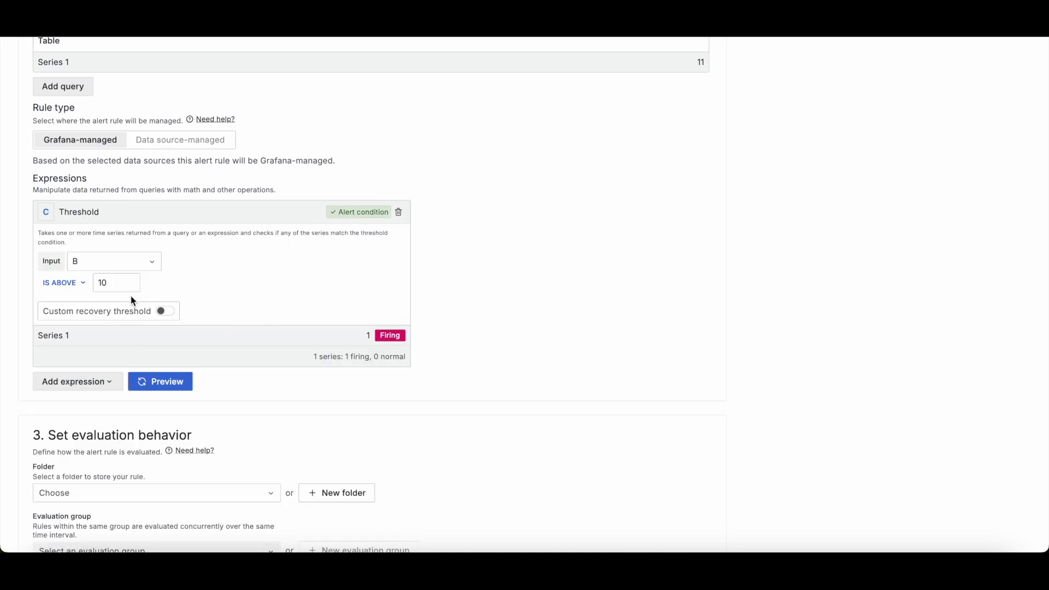
{"action": "left_click", "coordinate": [117, 262]}
{"action": "left_click", "coordinate": [117, 283]}
{"action": "left_click", "coordinate": [163, 385]}
{"action": "scroll", "coordinate": [243, 316], "scroll_direction": "up", "scroll_amount": 2}
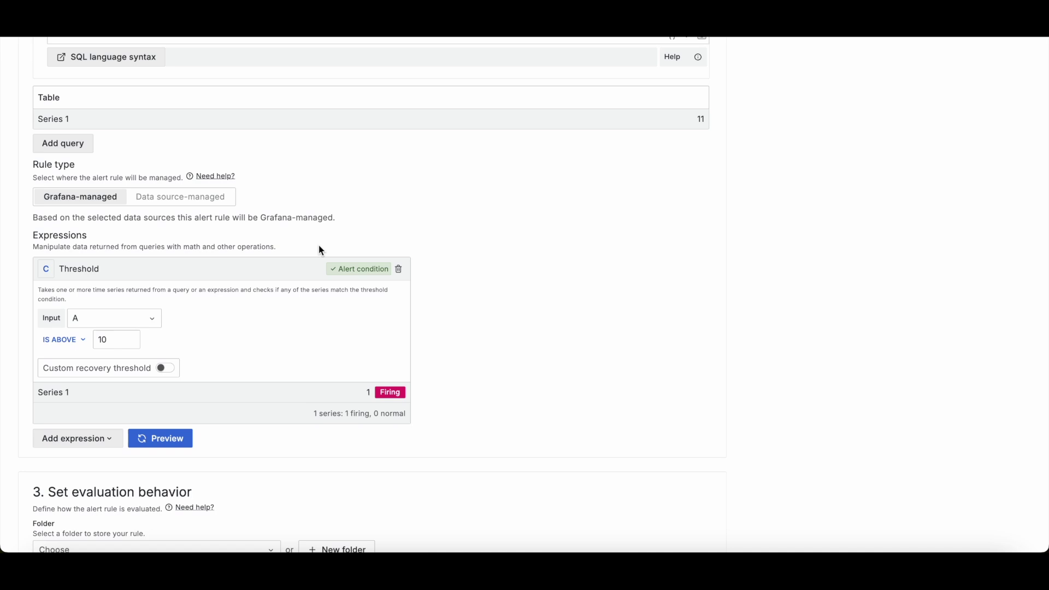
Step: Review the list of available expression types
{"action": "left_click", "coordinate": [66, 437]}
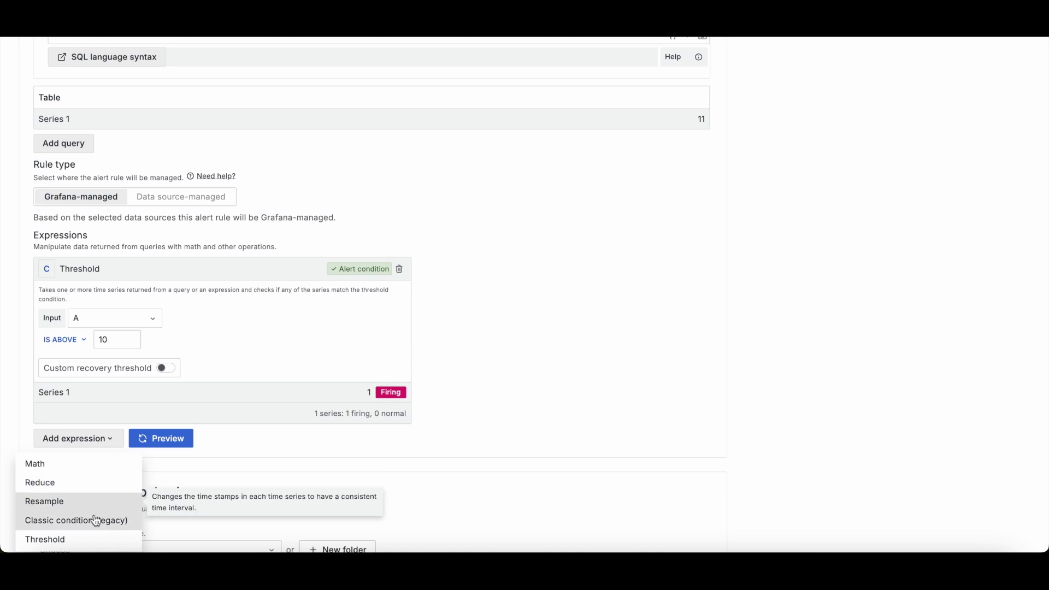
{"action": "scroll", "coordinate": [241, 486], "scroll_direction": "down", "scroll_amount": 4}
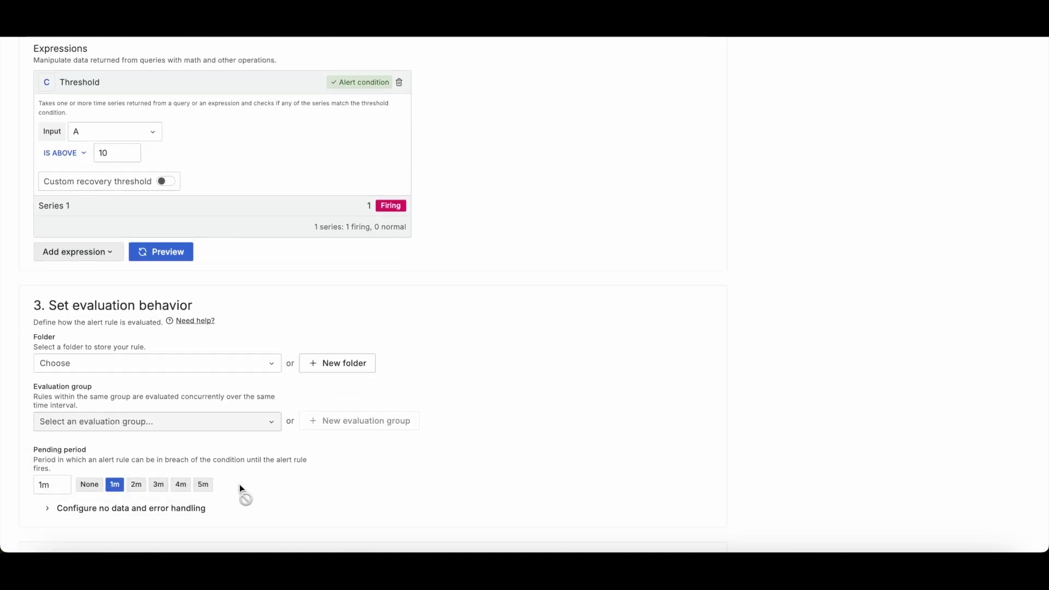
{"action": "scroll", "coordinate": [256, 389], "scroll_direction": "down", "scroll_amount": 2}
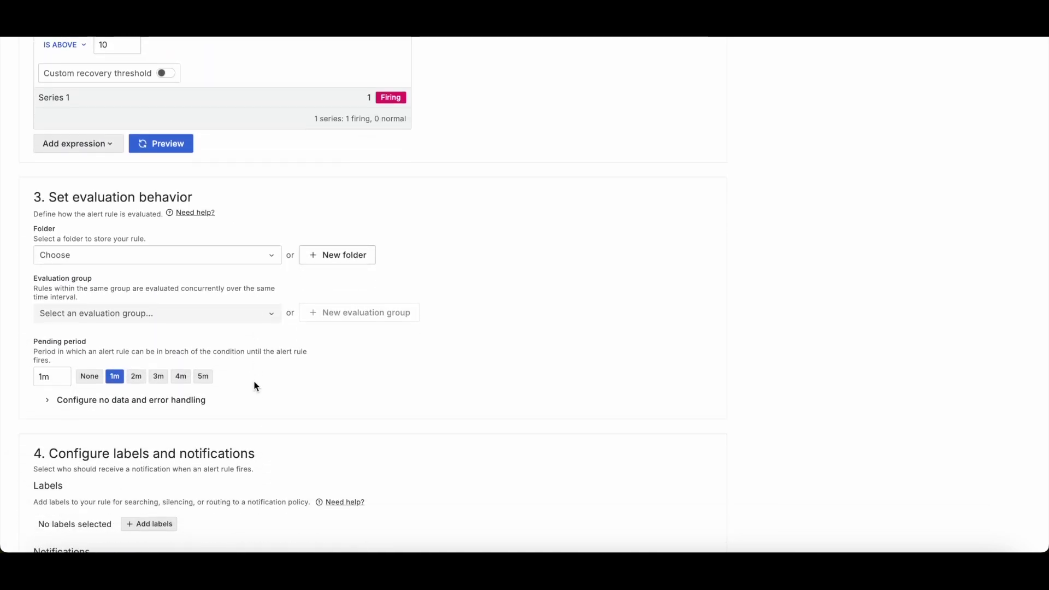
{"action": "scroll", "coordinate": [222, 226], "scroll_direction": "down", "scroll_amount": 2}
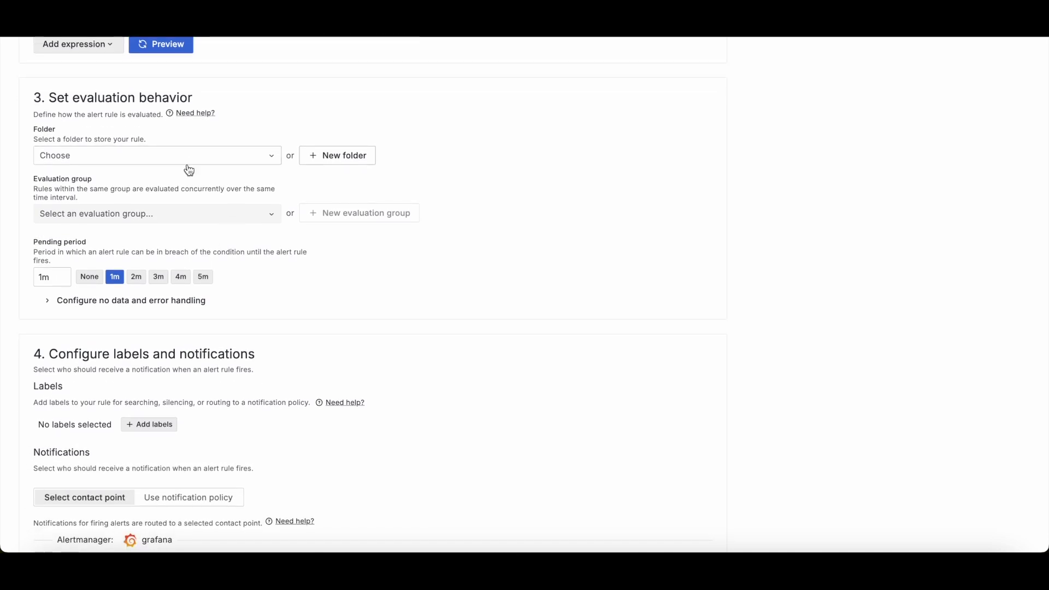
Step: Pick FlightAlerts from the Folder dropdown in Set evaluation behavior
{"action": "left_click", "coordinate": [187, 156]}
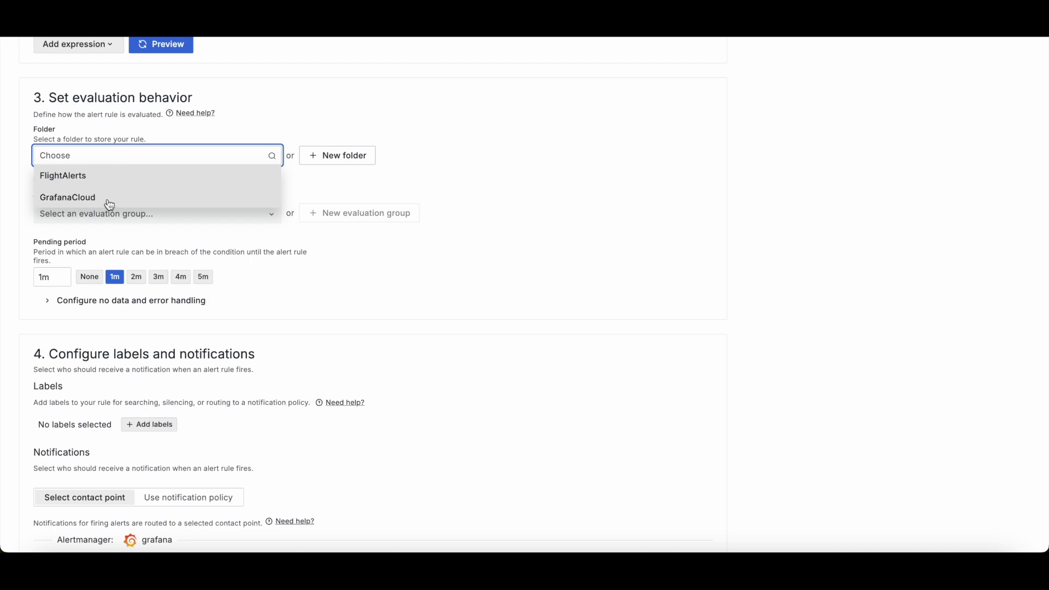
{"action": "left_click", "coordinate": [97, 182]}
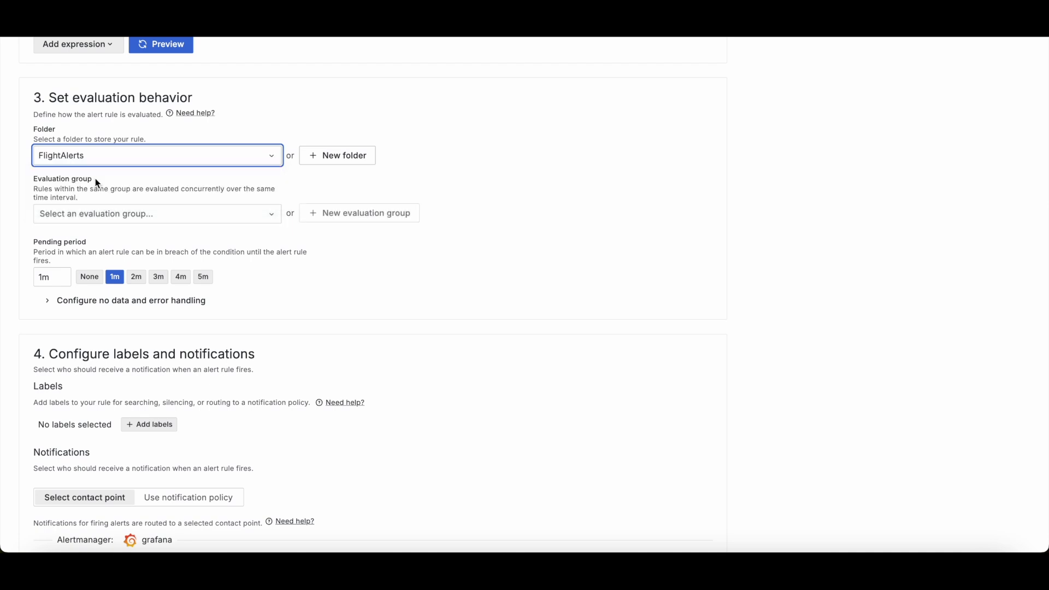
{"action": "scroll", "coordinate": [131, 193], "scroll_direction": "down", "scroll_amount": 1}
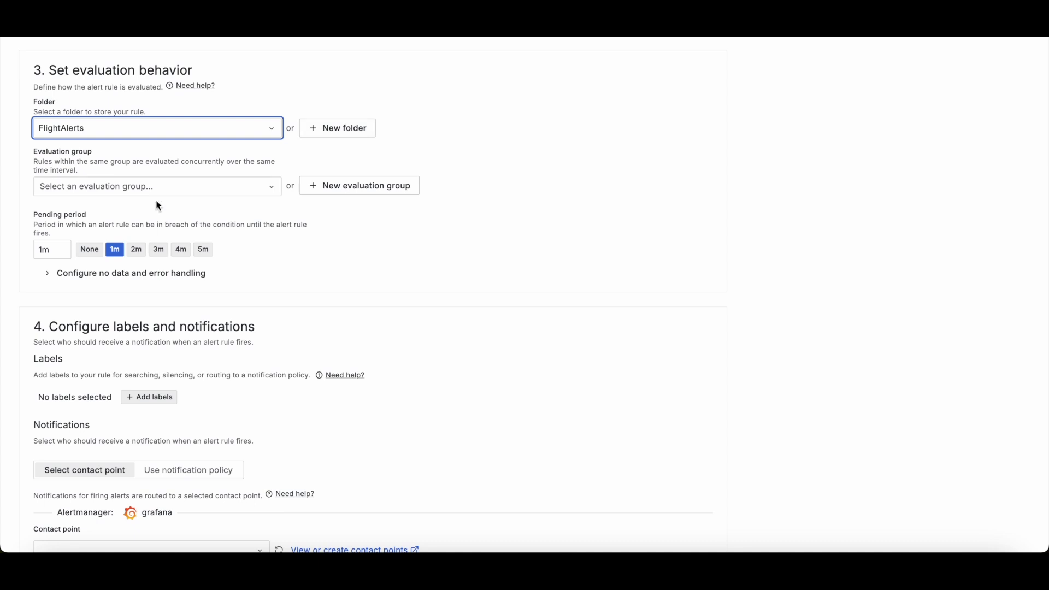
{"action": "left_click", "coordinate": [208, 184]}
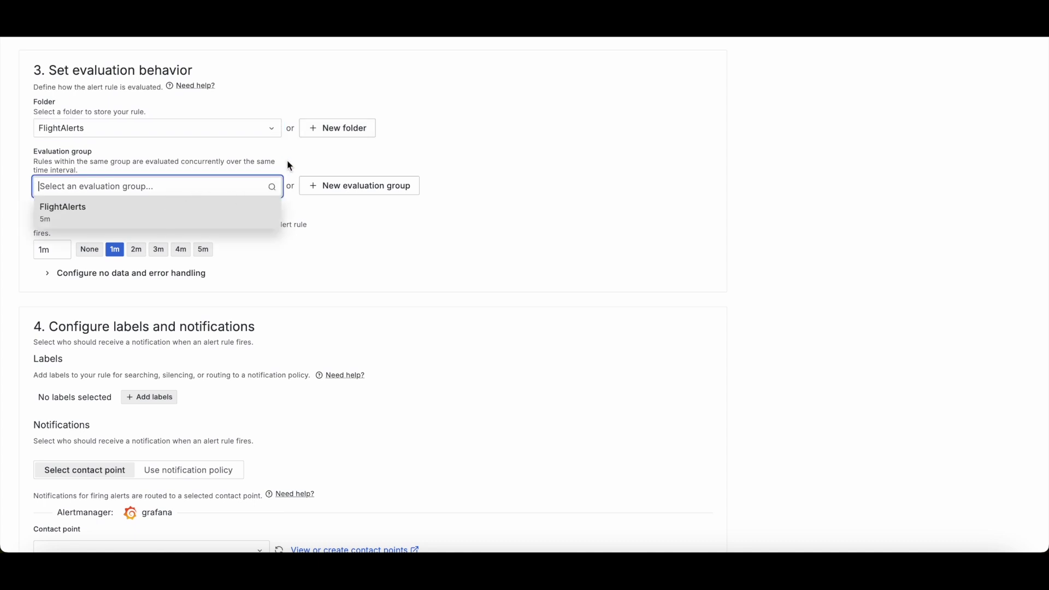
{"action": "left_click", "coordinate": [369, 187]}
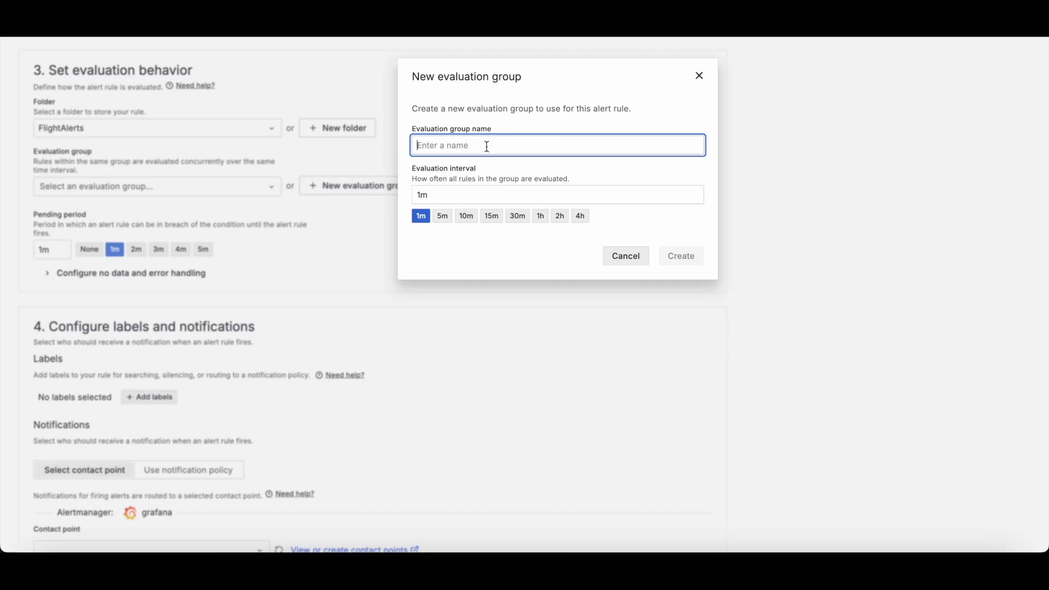
Step: Try the New evaluation group dialog's name and interval fields, then close it without creating a group
{"action": "left_click", "coordinate": [487, 146]}
{"action": "left_click", "coordinate": [454, 170]}
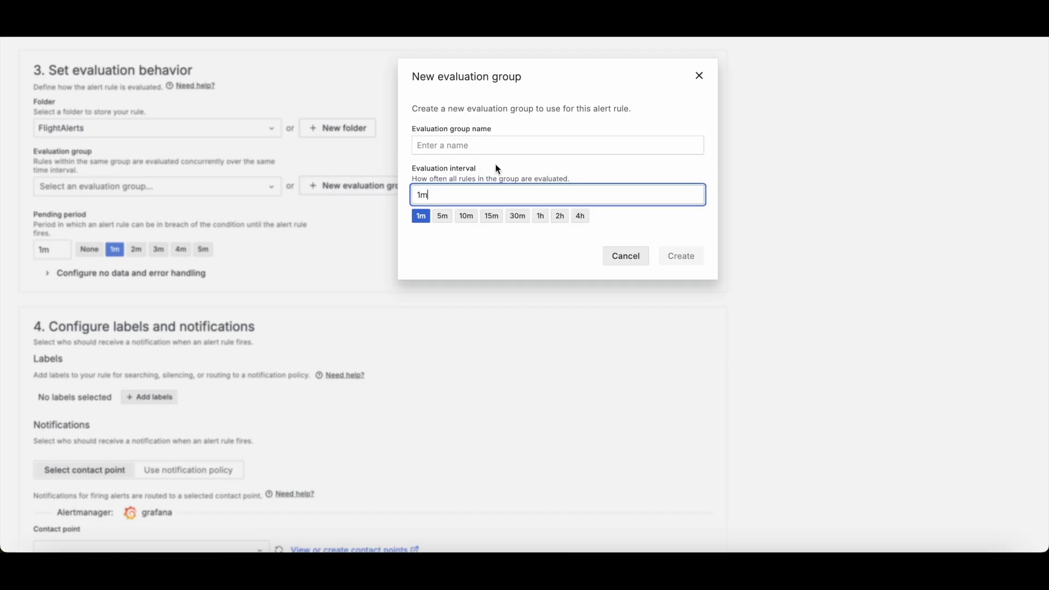
{"action": "triple_click", "coordinate": [499, 173]}
{"action": "left_click", "coordinate": [529, 178]}
{"action": "left_click", "coordinate": [460, 152]}
{"action": "left_click", "coordinate": [444, 170]}
{"action": "left_click", "coordinate": [445, 151]}
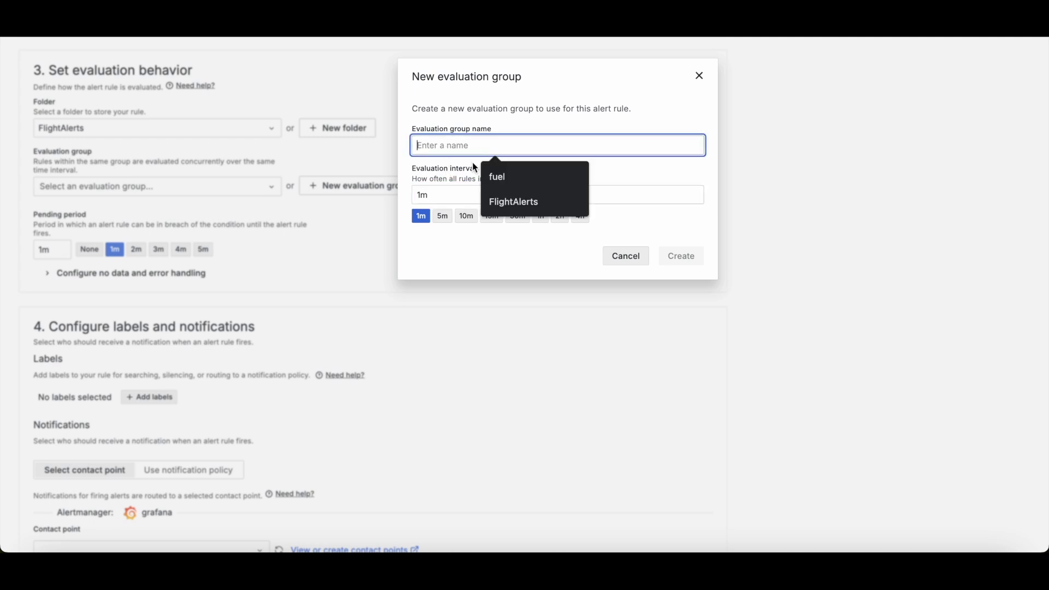
{"action": "left_click", "coordinate": [428, 177]}
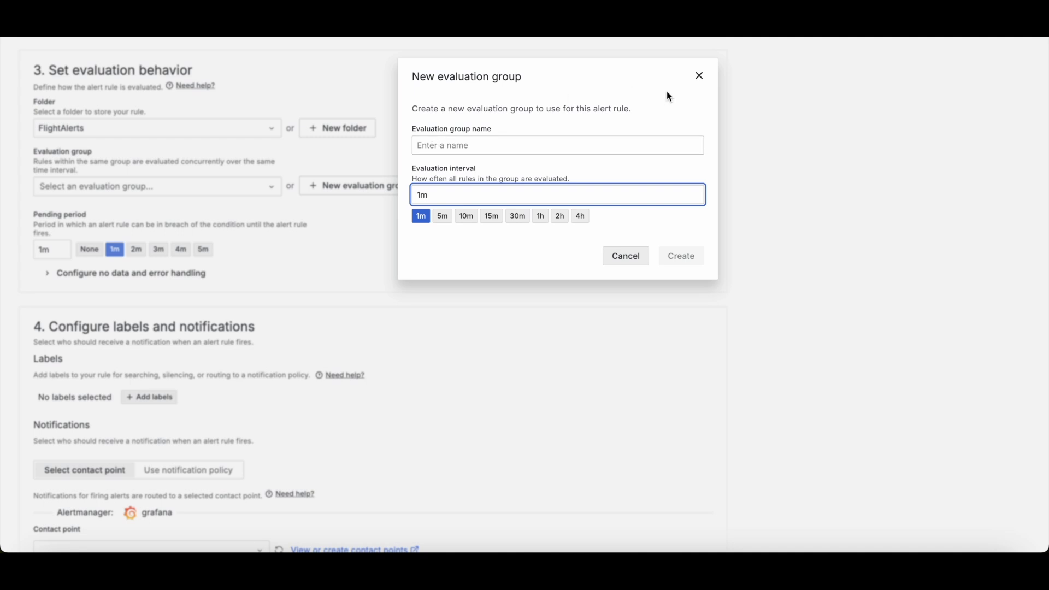
{"action": "left_click", "coordinate": [699, 76]}
Step: Put the rule in the FlightAlerts evaluation group with a 10m pending period
{"action": "left_click", "coordinate": [231, 186]}
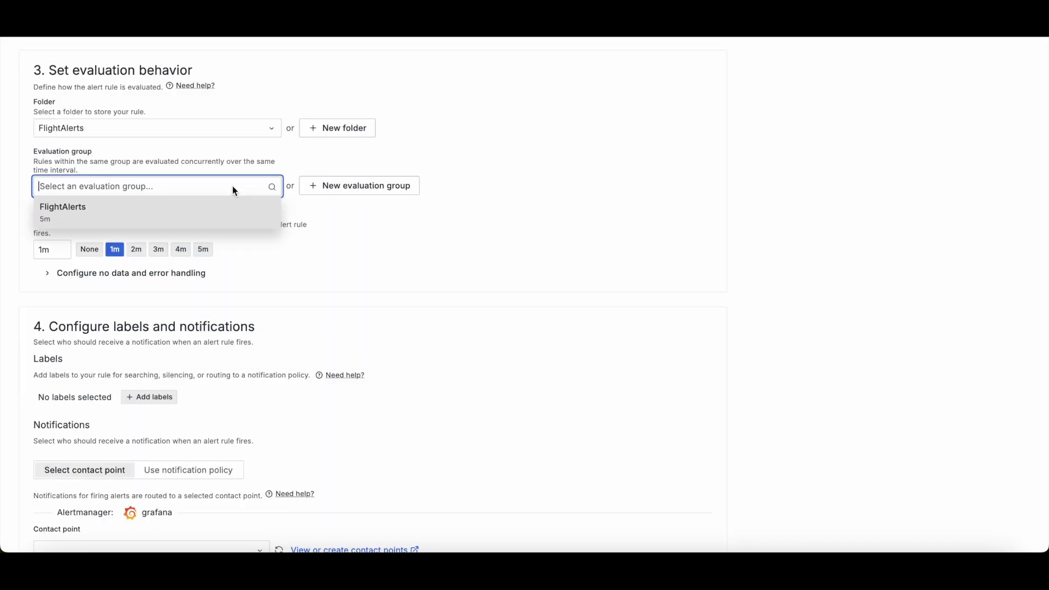
{"action": "left_click", "coordinate": [144, 219]}
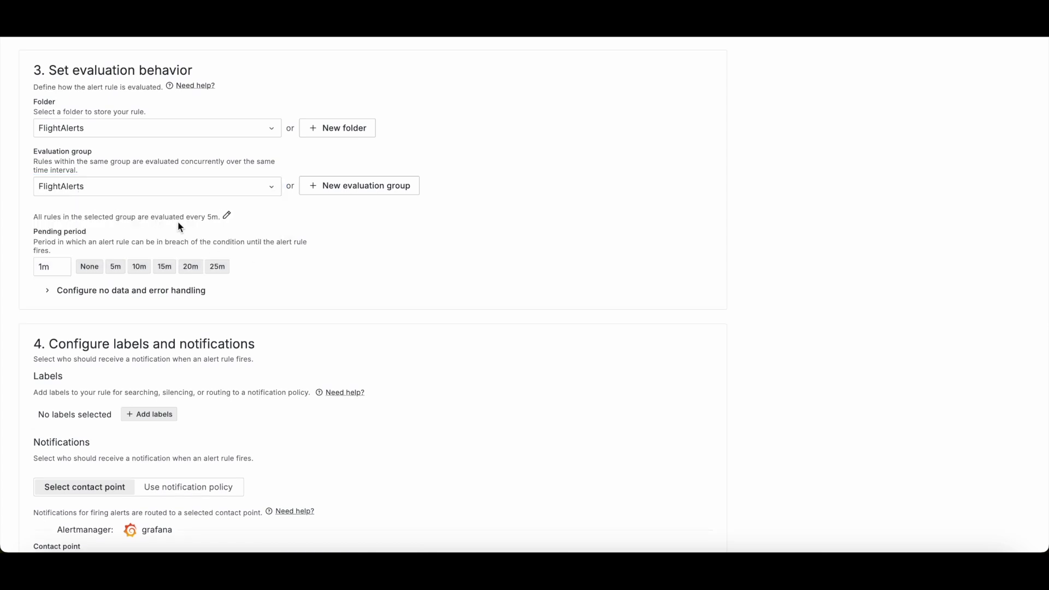
{"action": "triple_click", "coordinate": [105, 247]}
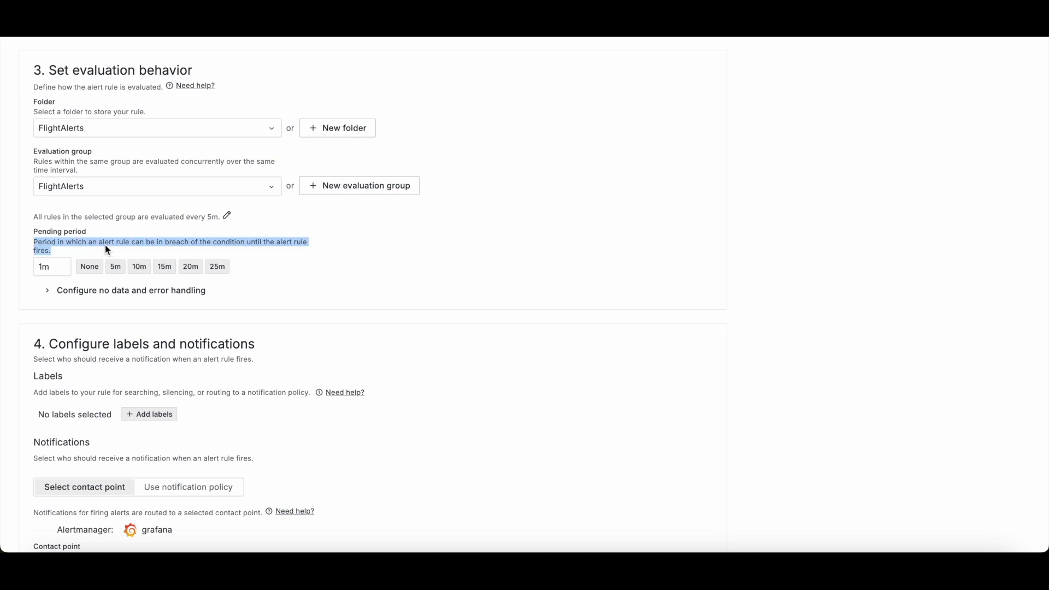
{"action": "left_click", "coordinate": [188, 233]}
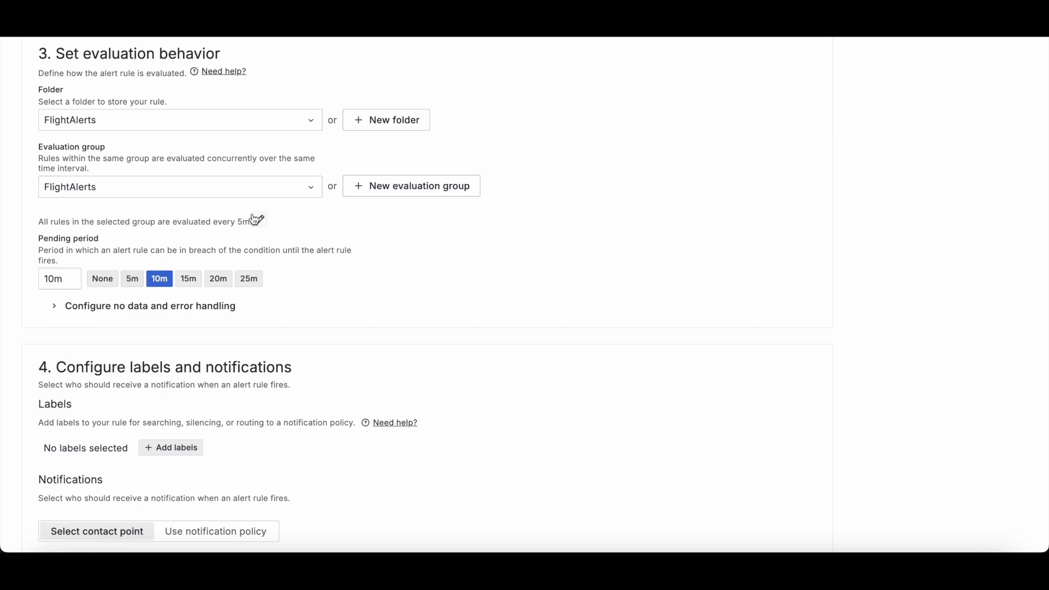
{"action": "scroll", "coordinate": [273, 279], "scroll_direction": "down", "scroll_amount": 3}
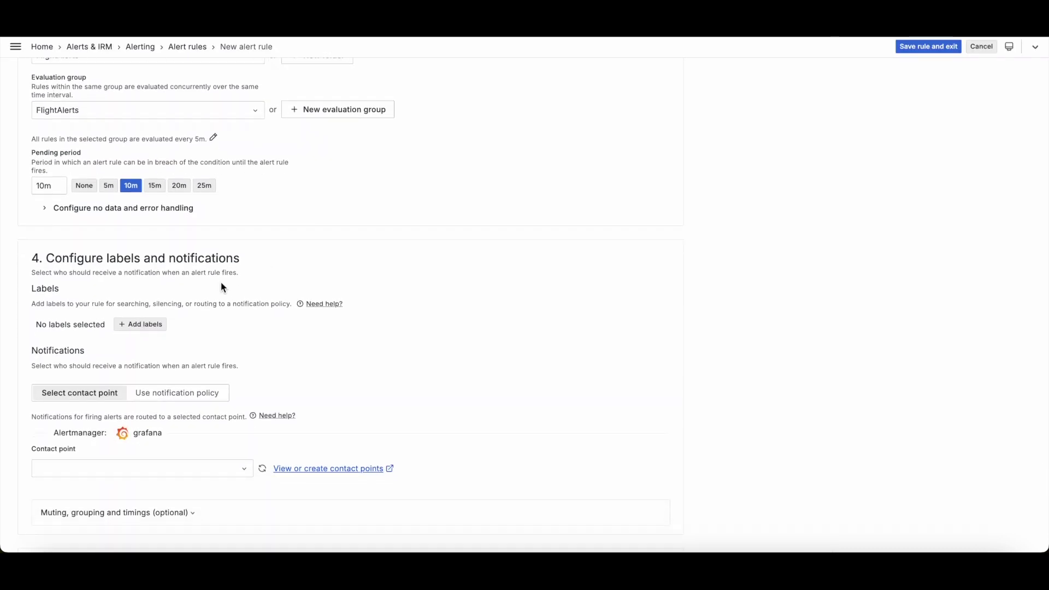
{"action": "scroll", "coordinate": [223, 285], "scroll_direction": "down", "scroll_amount": 3}
Step: Select slack as the contact point in the notifications section
{"action": "scroll", "coordinate": [163, 187], "scroll_direction": "down", "scroll_amount": 1}
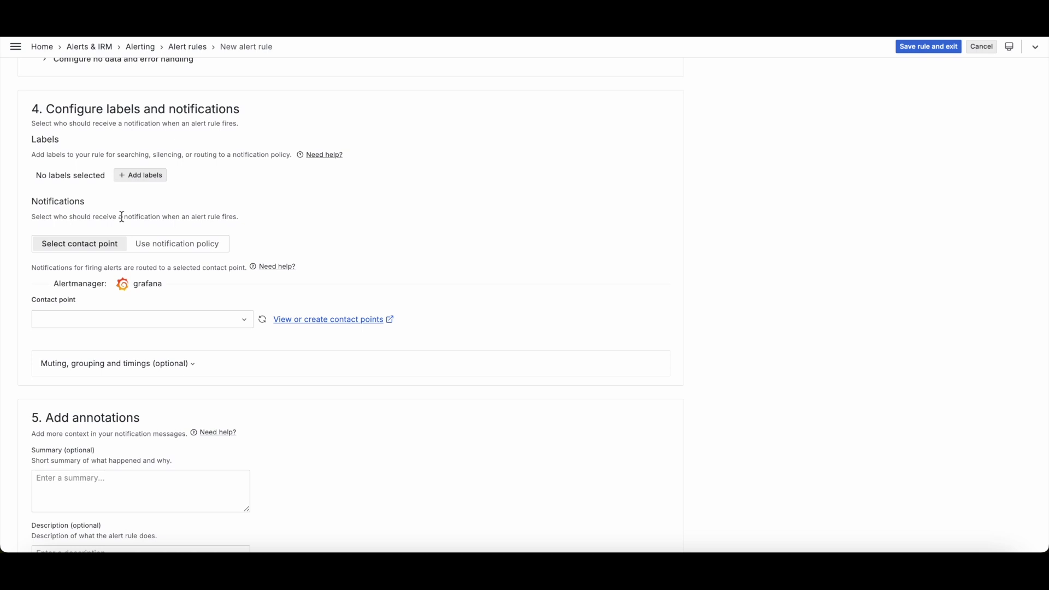
{"action": "scroll", "coordinate": [194, 298], "scroll_direction": "down", "scroll_amount": 1}
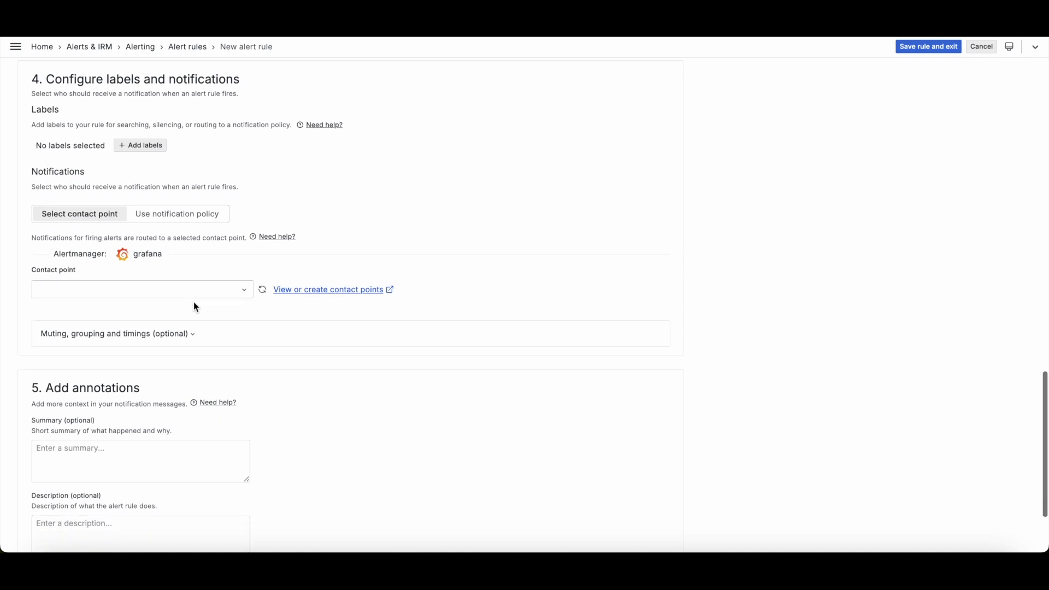
{"action": "left_click", "coordinate": [193, 292]}
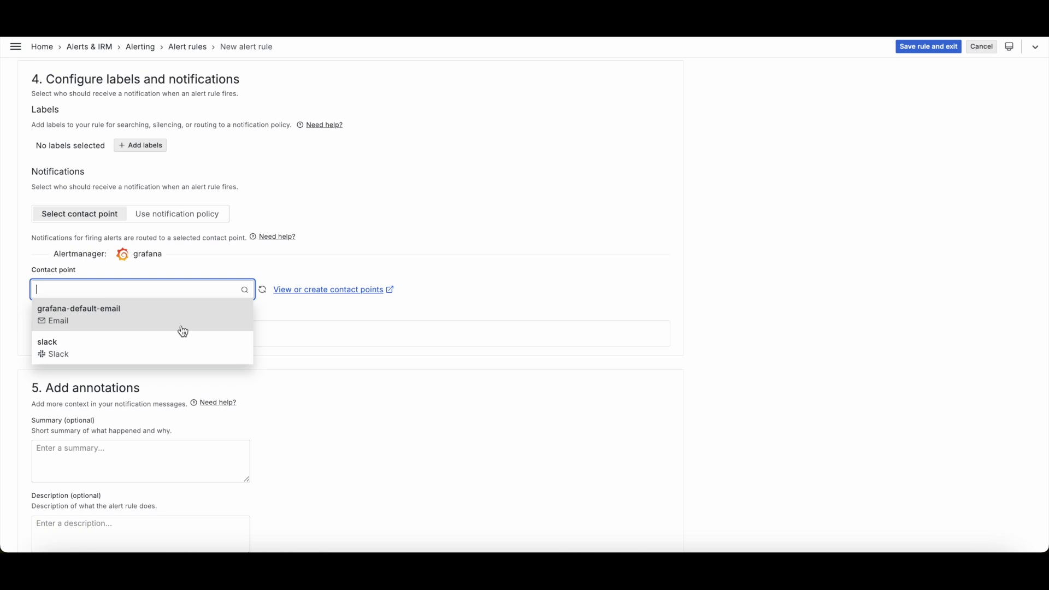
{"action": "left_click", "coordinate": [135, 353]}
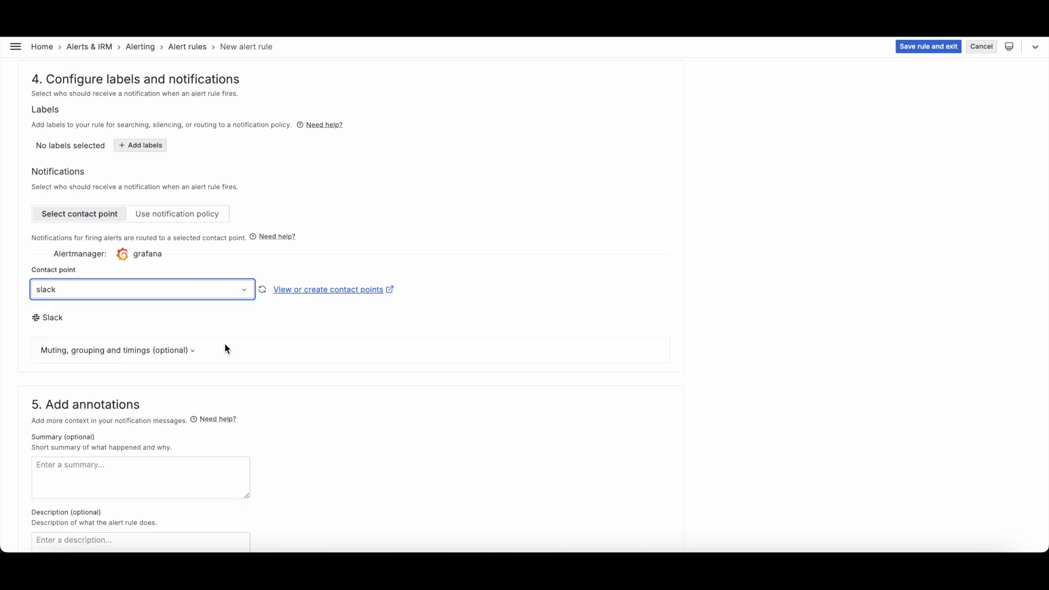
{"action": "scroll", "coordinate": [211, 344], "scroll_direction": "down", "scroll_amount": 2}
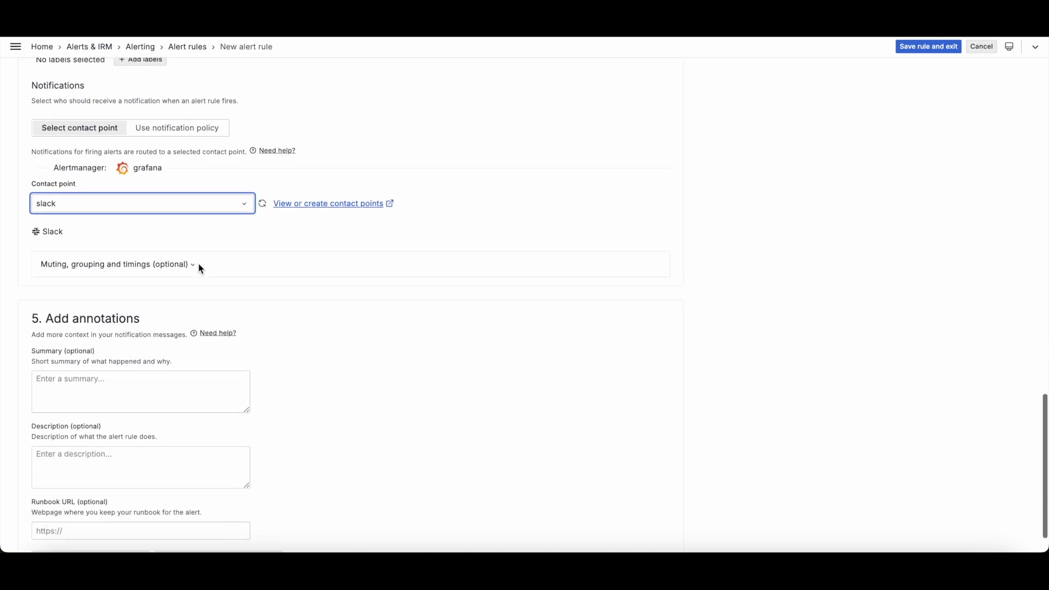
{"action": "scroll", "coordinate": [197, 252], "scroll_direction": "down", "scroll_amount": 1}
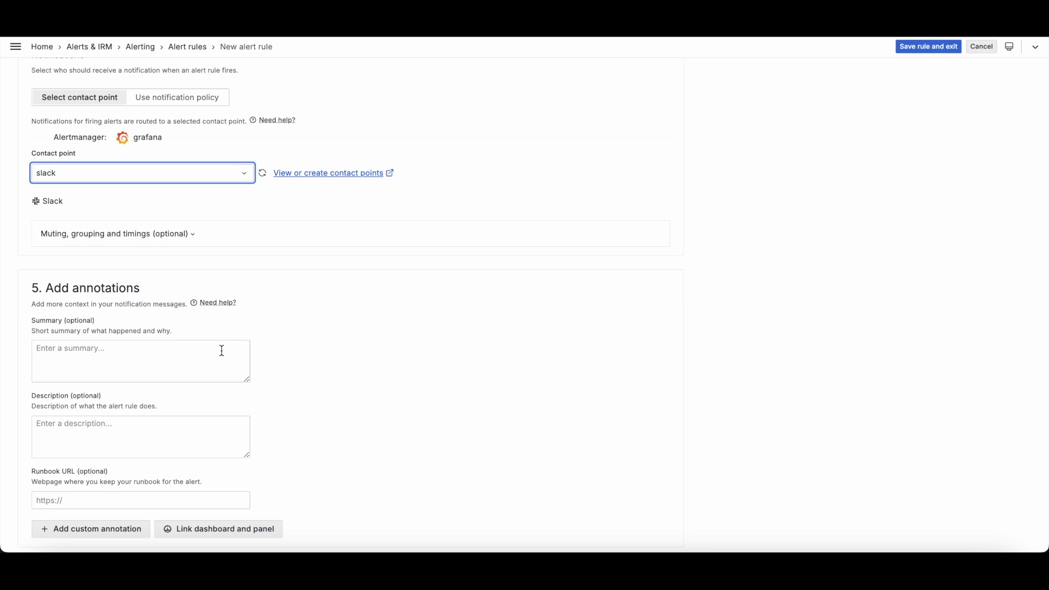
{"action": "scroll", "coordinate": [220, 350], "scroll_direction": "down", "scroll_amount": 1}
{"action": "left_click", "coordinate": [117, 337]}
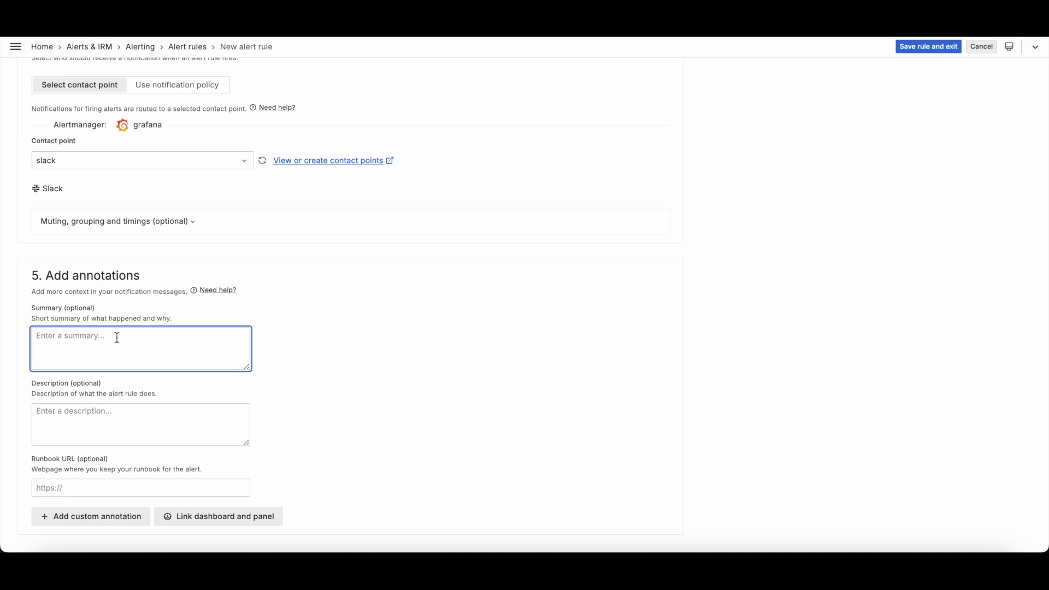
Step: Enter the rule summary 'More then 10 flights'
{"action": "type", "text": "More then 10 flights"}
{"action": "scroll", "coordinate": [274, 391], "scroll_direction": "down", "scroll_amount": 1}
{"action": "left_click", "coordinate": [274, 391]}
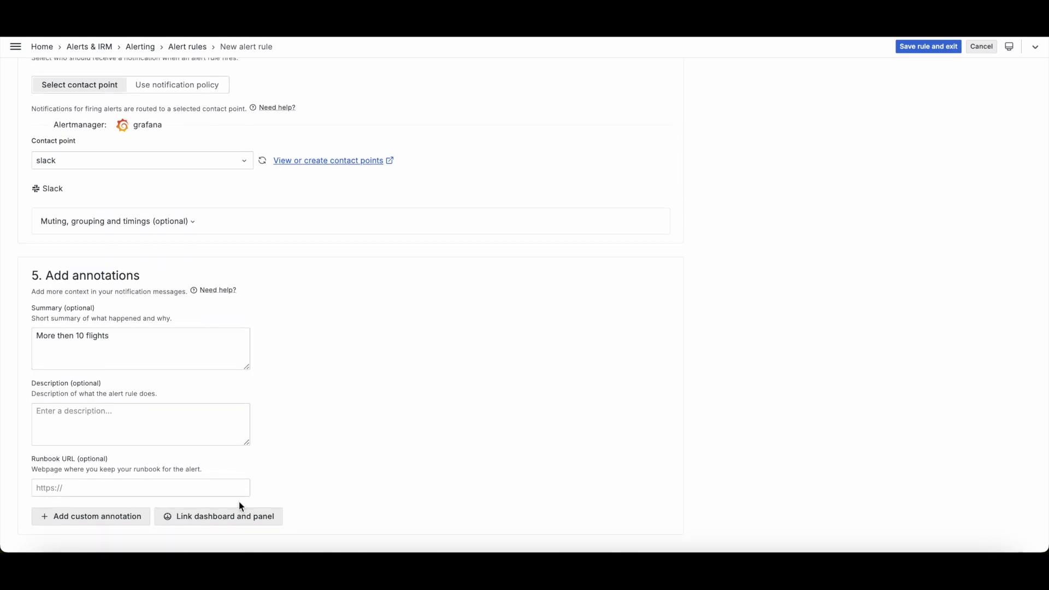
Step: Link the rule to the FlightAware dashboard's Flights in the air panel and save it
{"action": "left_click", "coordinate": [241, 519]}
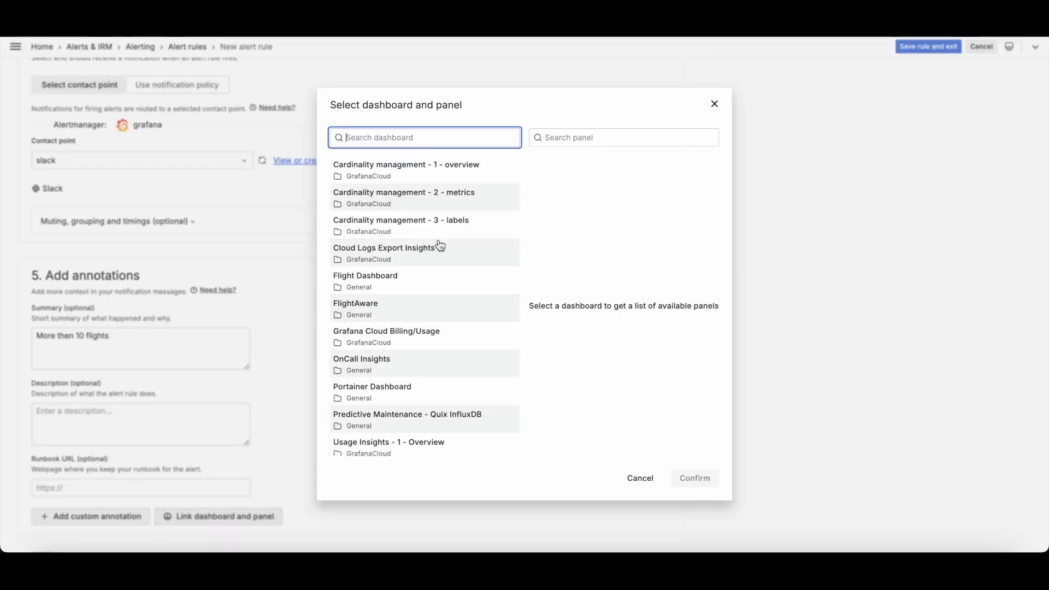
{"action": "scroll", "coordinate": [388, 275], "scroll_direction": "down", "scroll_amount": 1}
{"action": "left_click", "coordinate": [386, 282]}
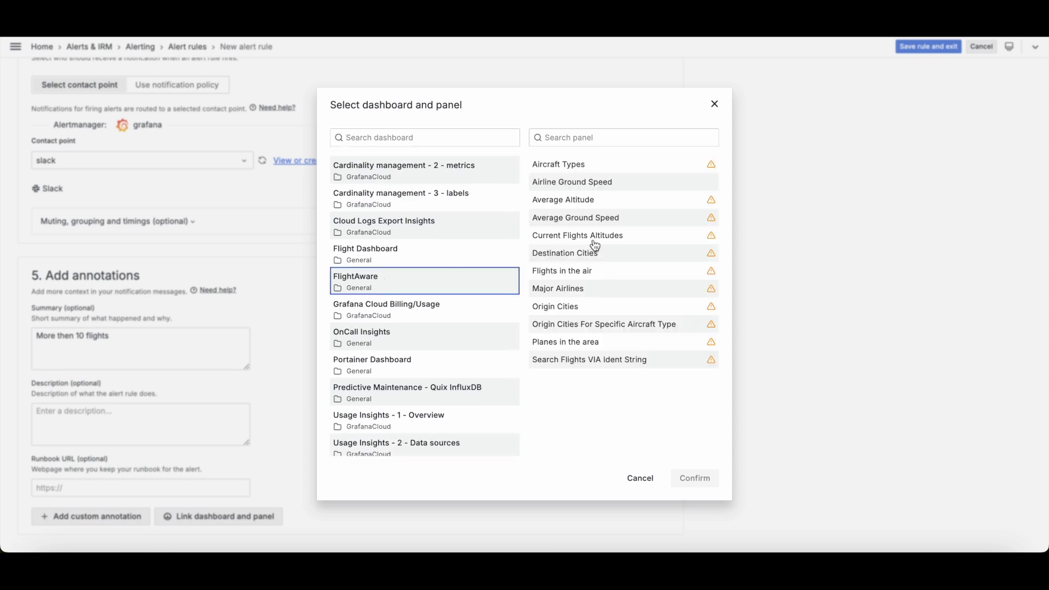
{"action": "left_click", "coordinate": [599, 277]}
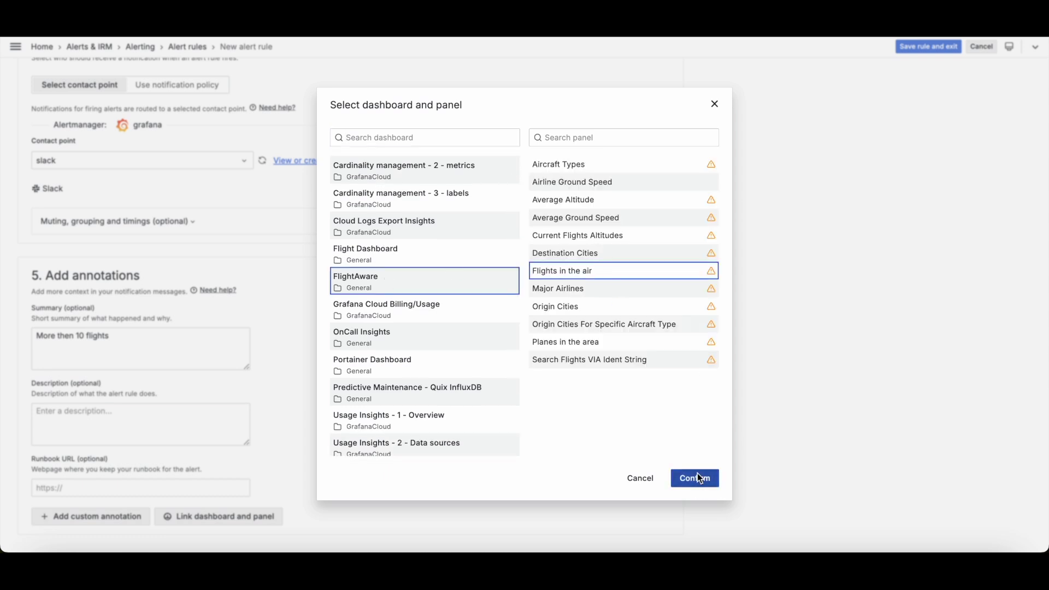
{"action": "left_click", "coordinate": [699, 478]}
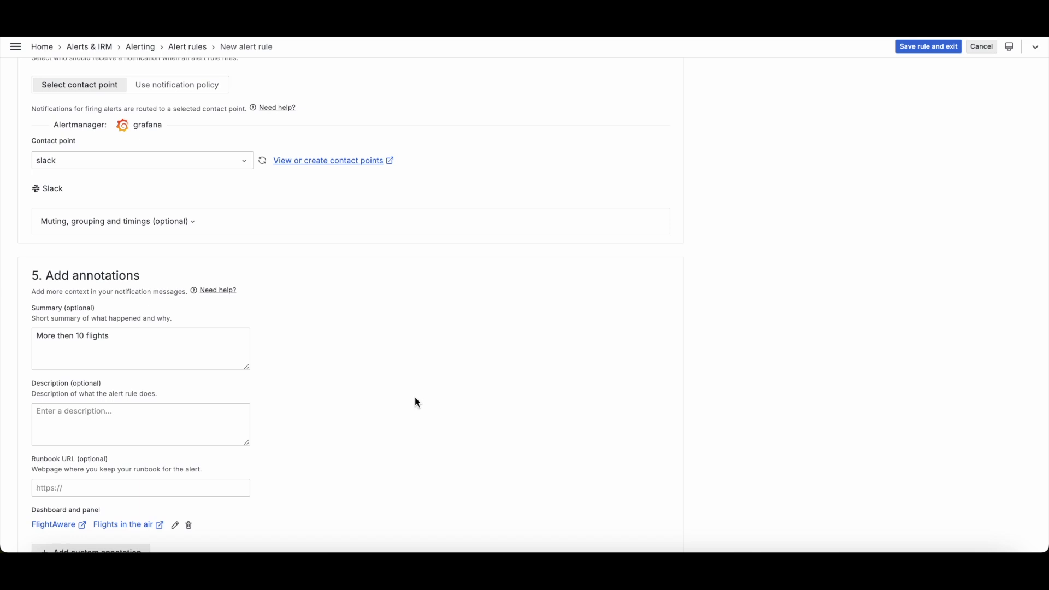
{"action": "scroll", "coordinate": [415, 402], "scroll_direction": "down", "scroll_amount": 2}
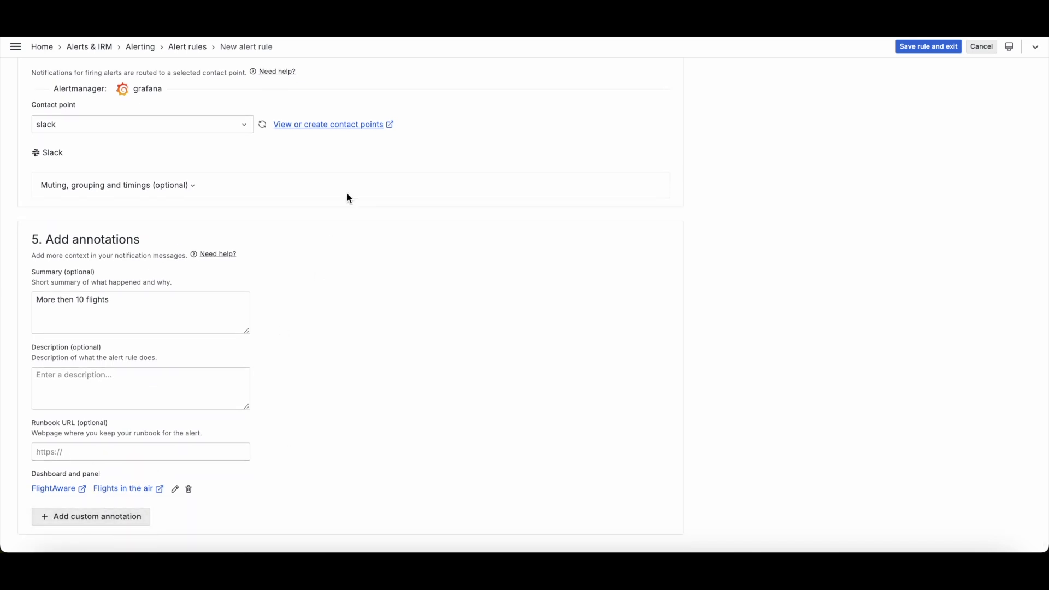
{"action": "left_click", "coordinate": [910, 48]}
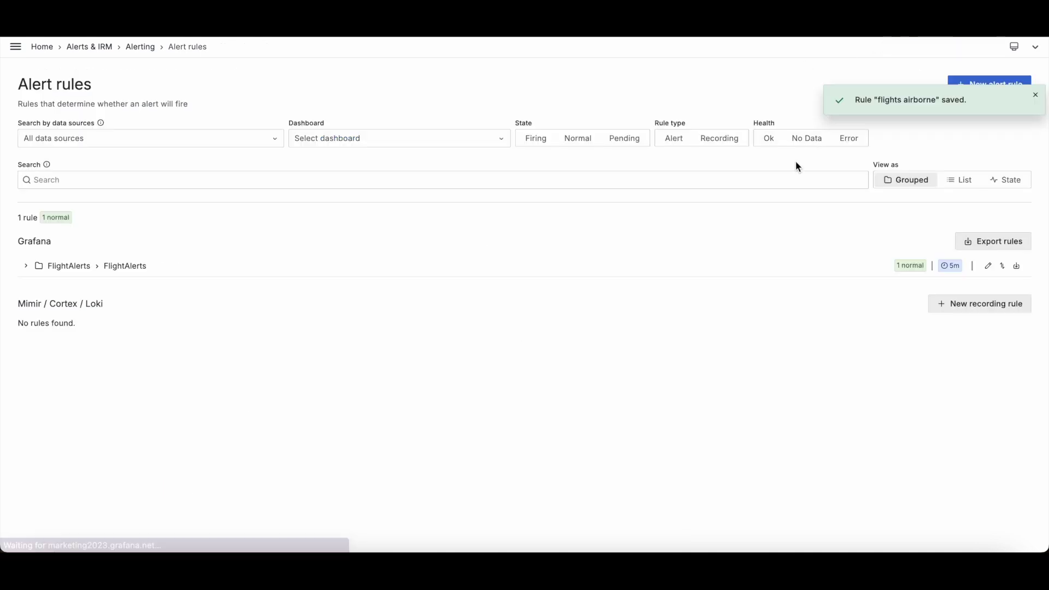
Step: Expand the FlightAlerts group to show the new rule, then open Slack's notifications-testing channel
{"action": "left_click", "coordinate": [25, 268]}
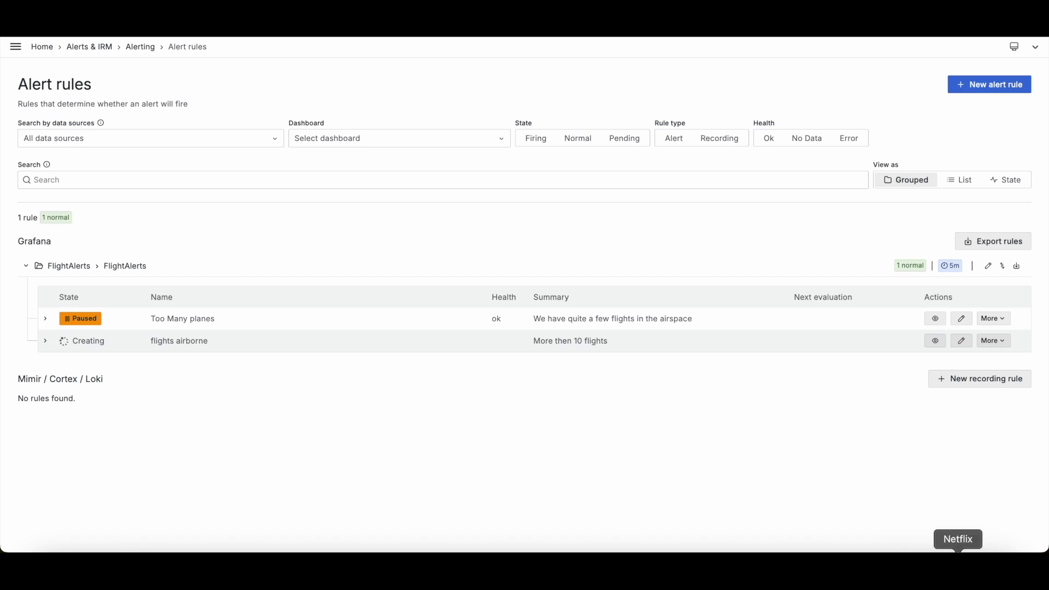
{"action": "left_click", "coordinate": [807, 568]}
{"action": "left_click", "coordinate": [123, 386]}
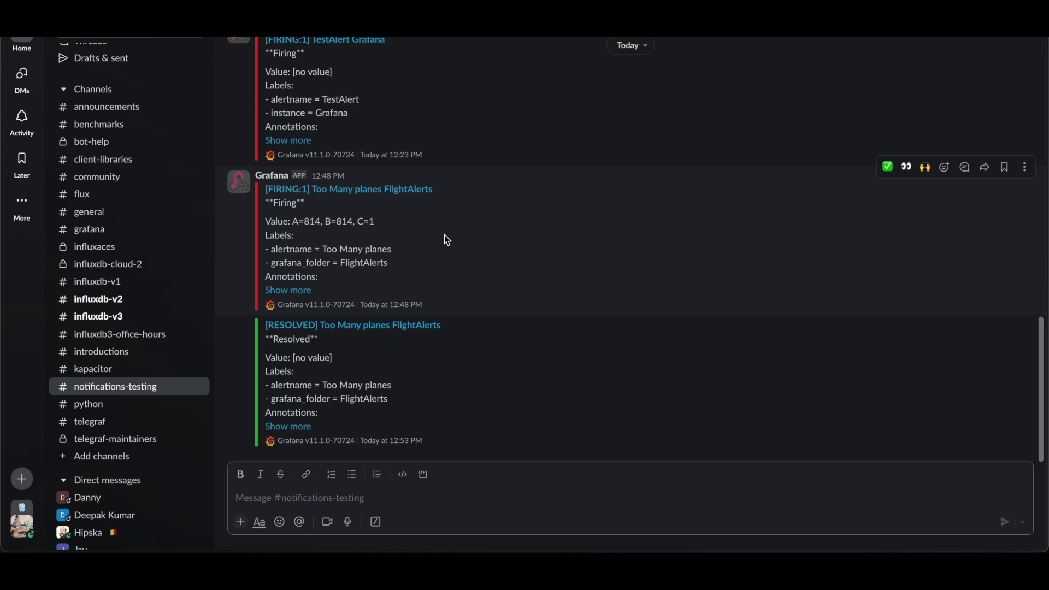
Step: Highlight the value, alertname and grafana_folder label lines of the Too Many planes alert
{"action": "scroll", "coordinate": [382, 243], "scroll_direction": "up", "scroll_amount": 3}
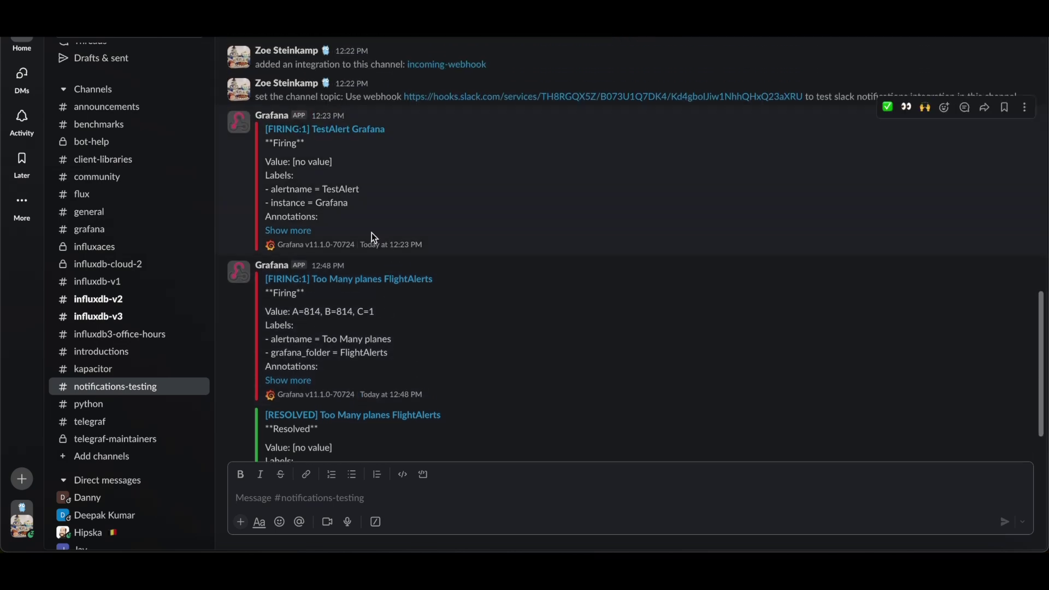
{"action": "scroll", "coordinate": [372, 232], "scroll_direction": "down", "scroll_amount": 1}
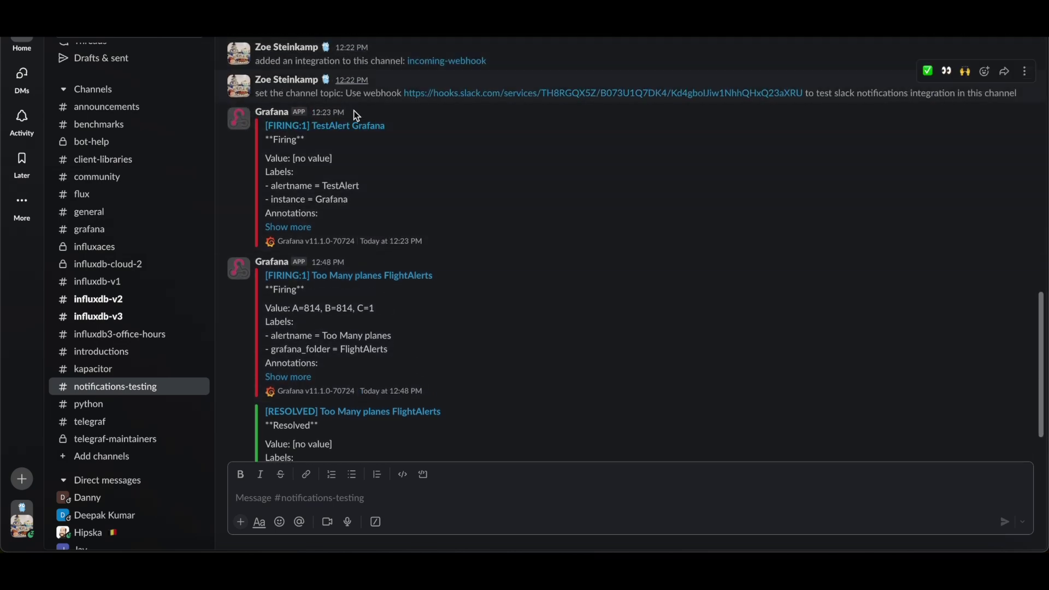
{"action": "scroll", "coordinate": [339, 136], "scroll_direction": "down", "scroll_amount": 3}
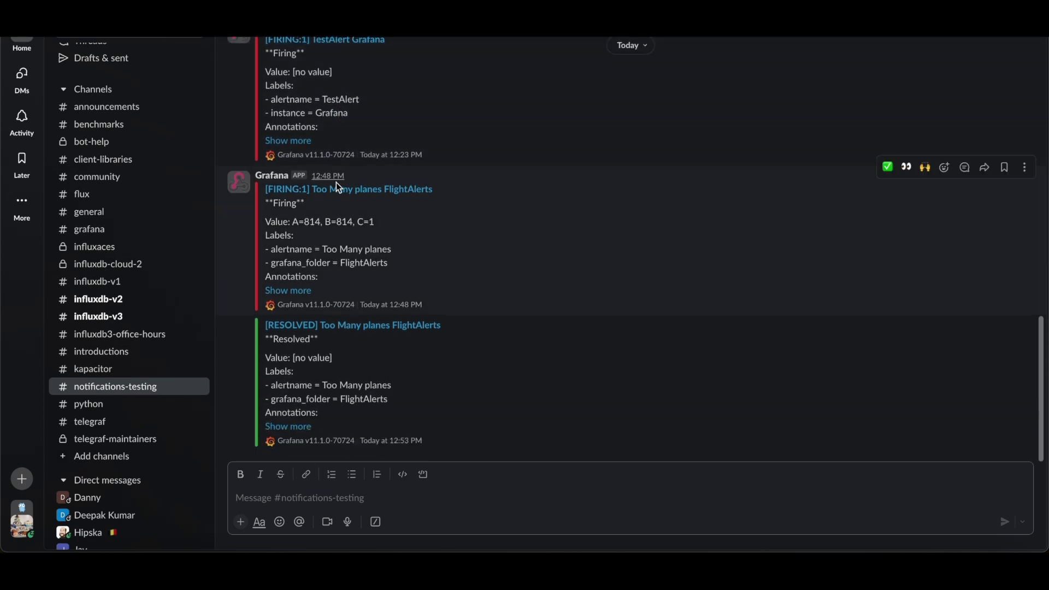
{"action": "left_click", "coordinate": [301, 226]}
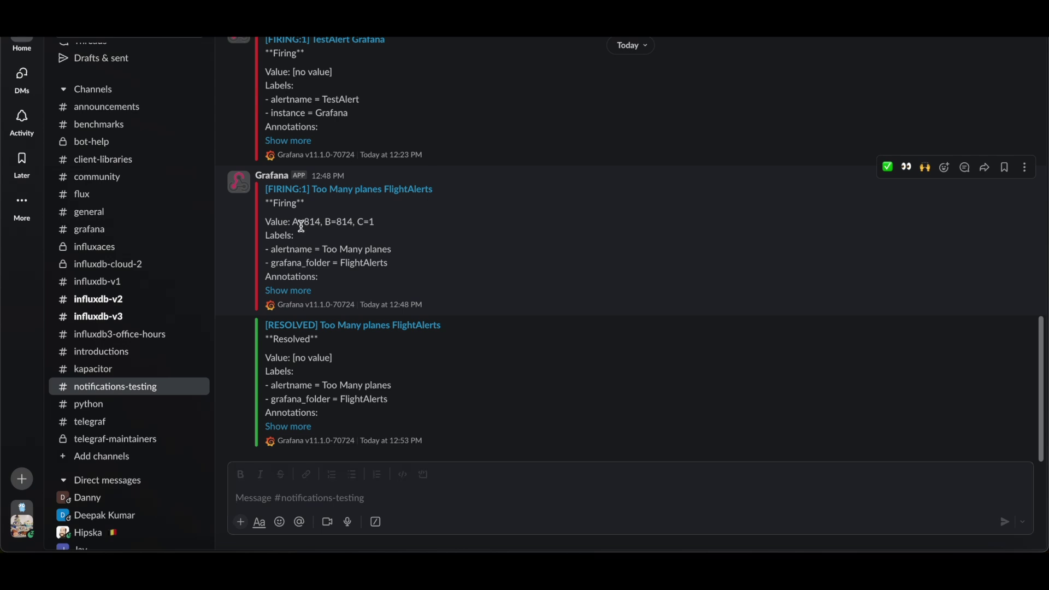
{"action": "left_click_drag", "start_coordinate": [301, 226], "coordinate": [319, 268]}
{"action": "triple_click", "coordinate": [318, 264]}
{"action": "left_click", "coordinate": [330, 242]}
{"action": "triple_click", "coordinate": [331, 242]}
{"action": "left_click", "coordinate": [308, 280]}
{"action": "double_click", "coordinate": [355, 266]}
Step: Expand the full Too Many planes alert message and highlight its summary annotation
{"action": "left_click", "coordinate": [302, 291]}
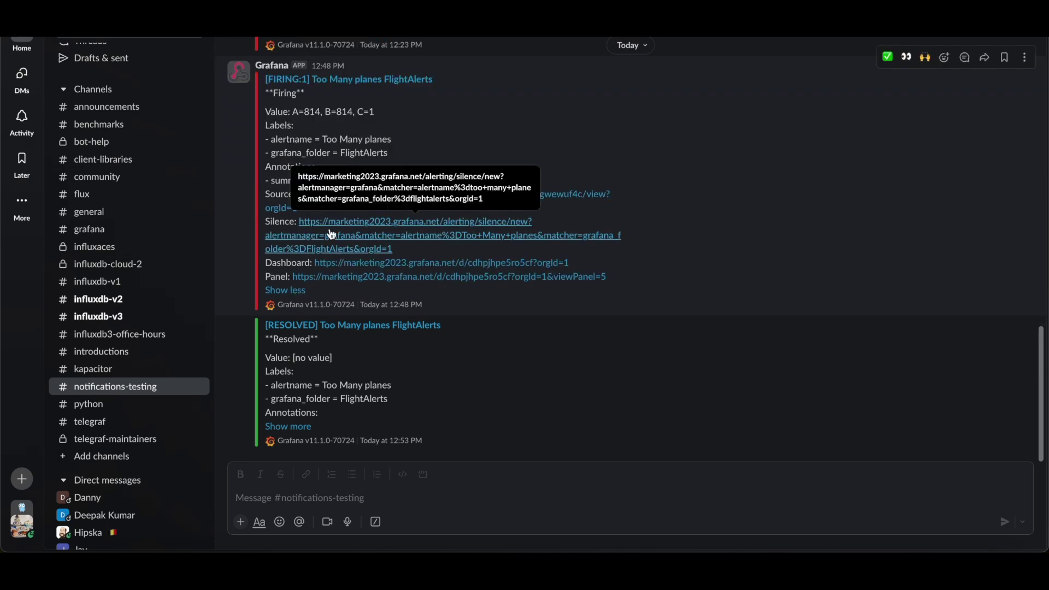
{"action": "triple_click", "coordinate": [348, 176]}
{"action": "left_click", "coordinate": [429, 176]}
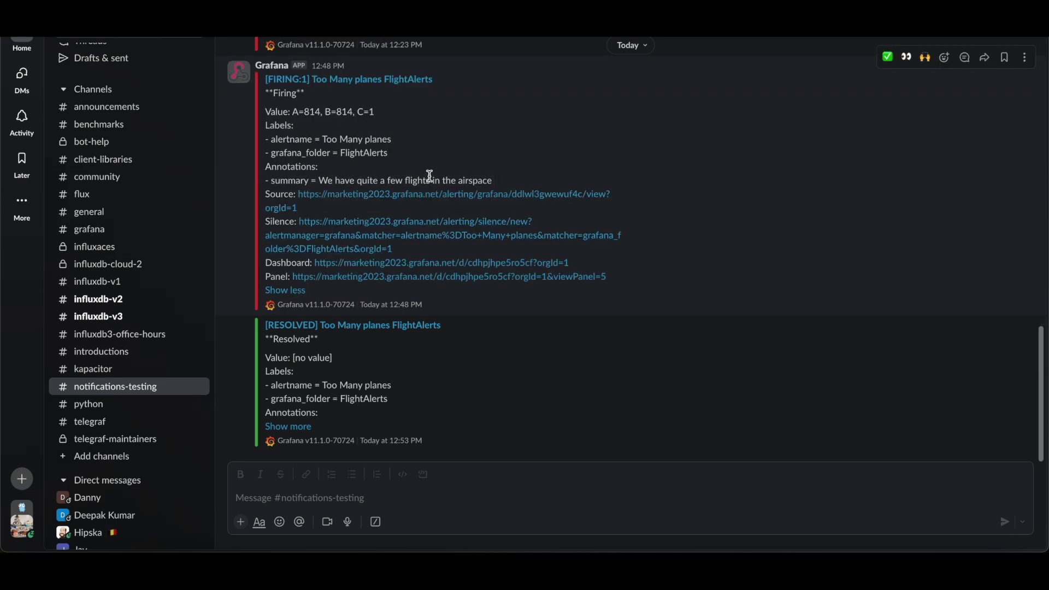
{"action": "triple_click", "coordinate": [429, 176]}
{"action": "left_click", "coordinate": [422, 177]}
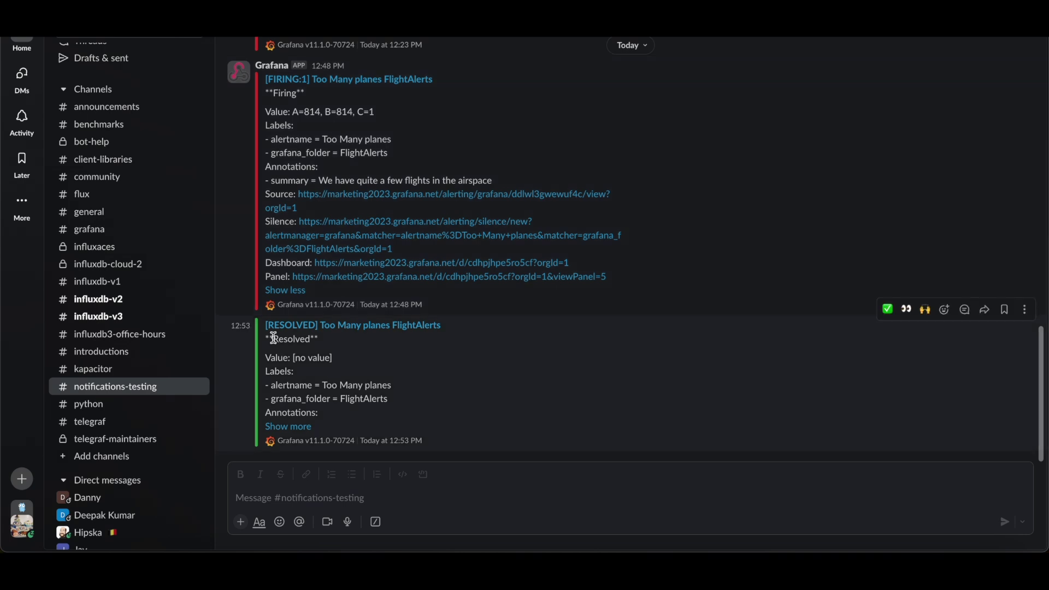
Step: Expand the resolved message to read grafana_state_reason = Paused and its source, silence and dashboard links
{"action": "left_click", "coordinate": [296, 428]}
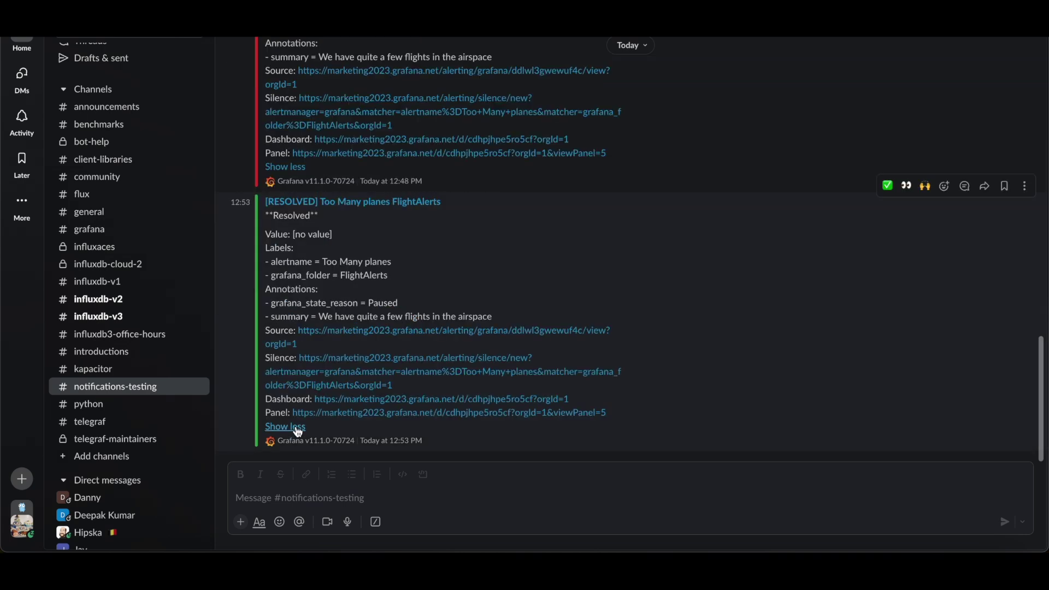
{"action": "scroll", "coordinate": [362, 276], "scroll_direction": "up", "scroll_amount": 1}
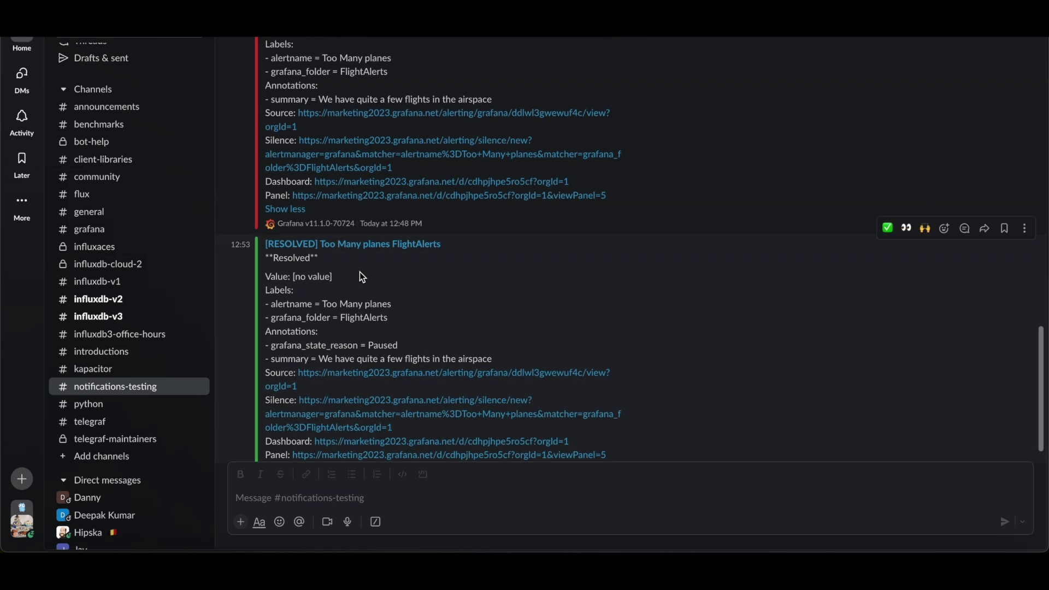
{"action": "scroll", "coordinate": [362, 277], "scroll_direction": "up", "scroll_amount": 1}
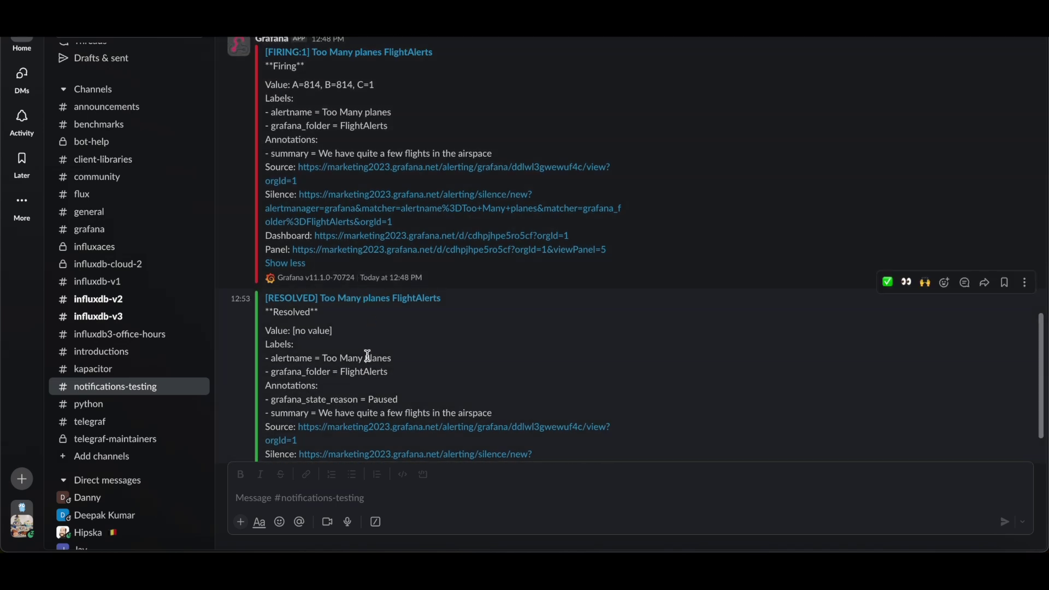
{"action": "scroll", "coordinate": [367, 356], "scroll_direction": "down", "scroll_amount": 2}
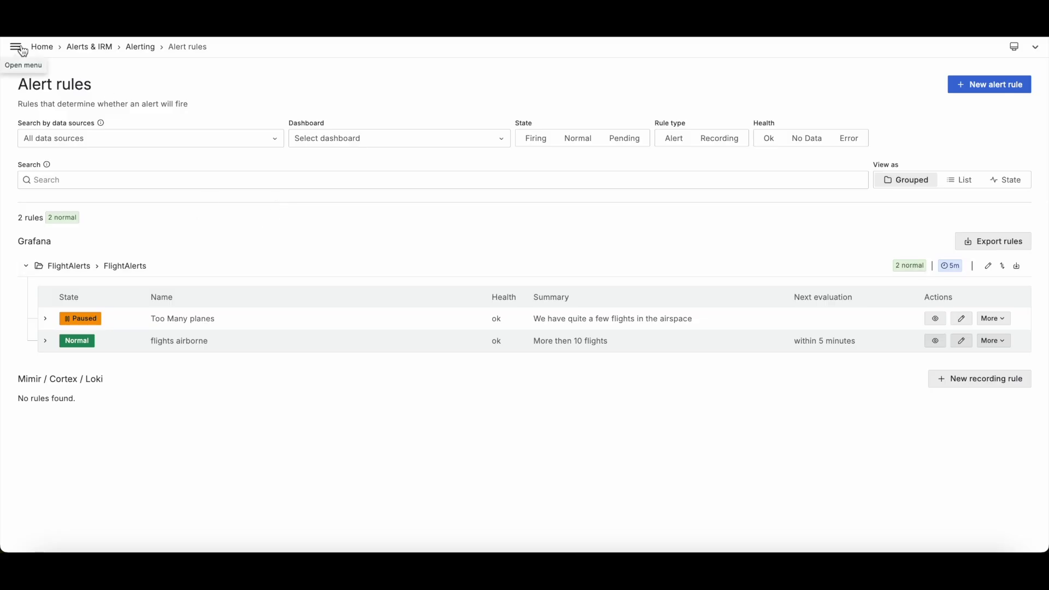
Step: Start a new contact point and browse the list of available integration types
{"action": "left_click", "coordinate": [21, 49]}
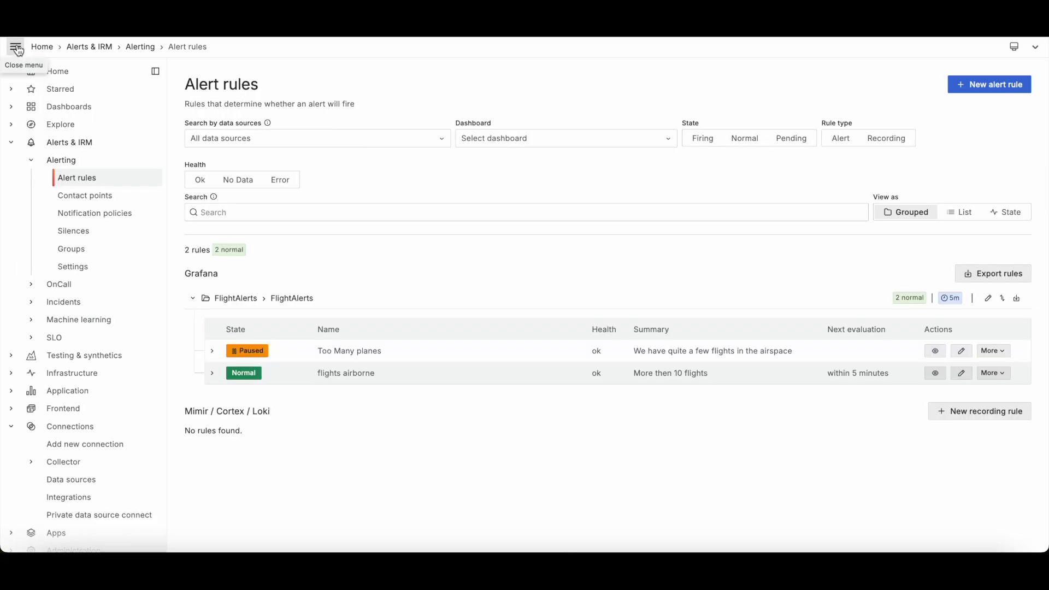
{"action": "left_click", "coordinate": [110, 201]}
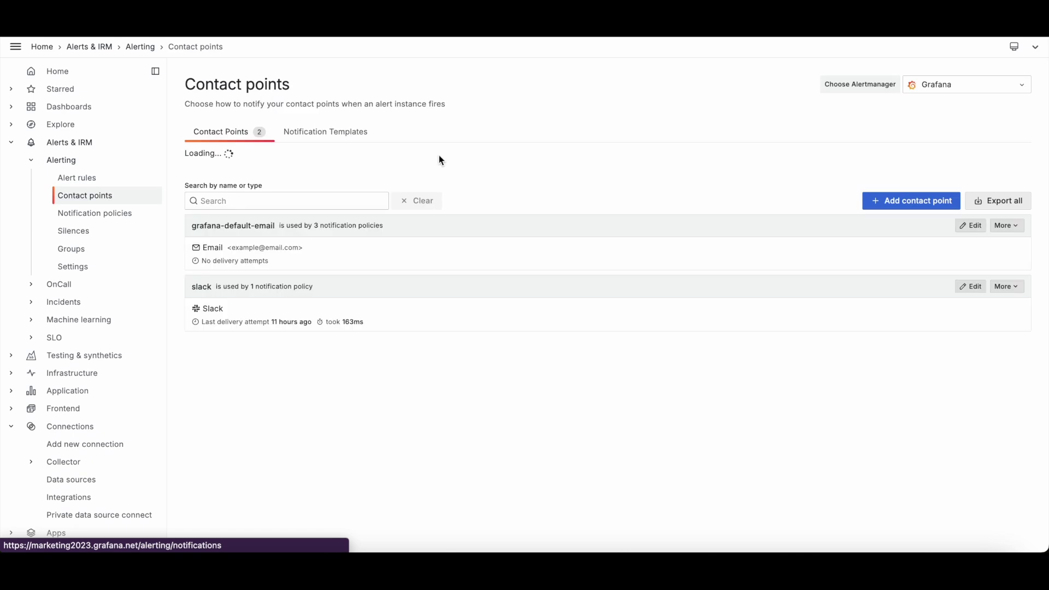
{"action": "left_click", "coordinate": [922, 173]}
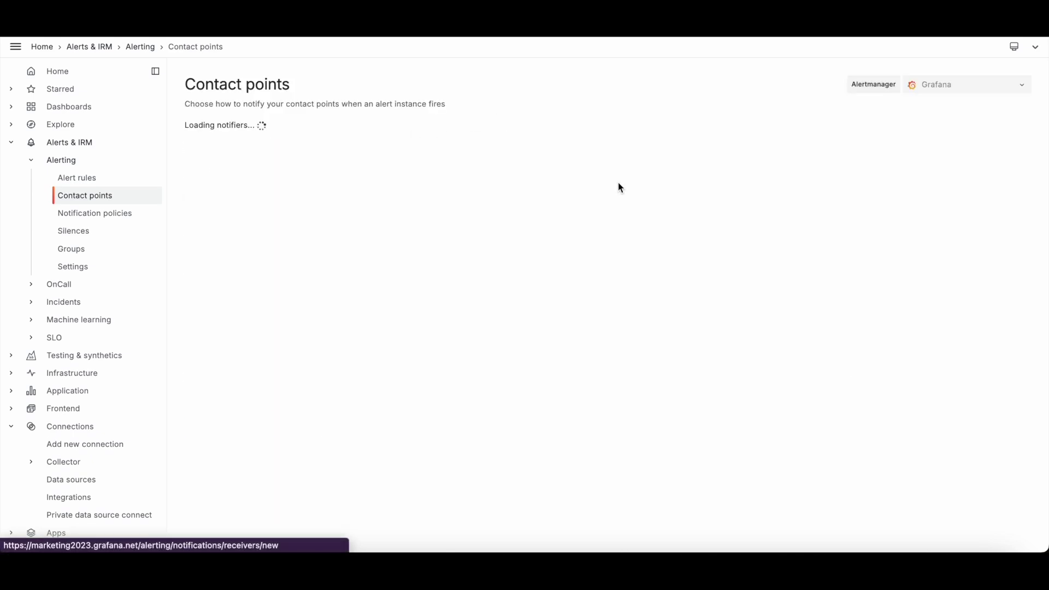
{"action": "left_click", "coordinate": [262, 238]}
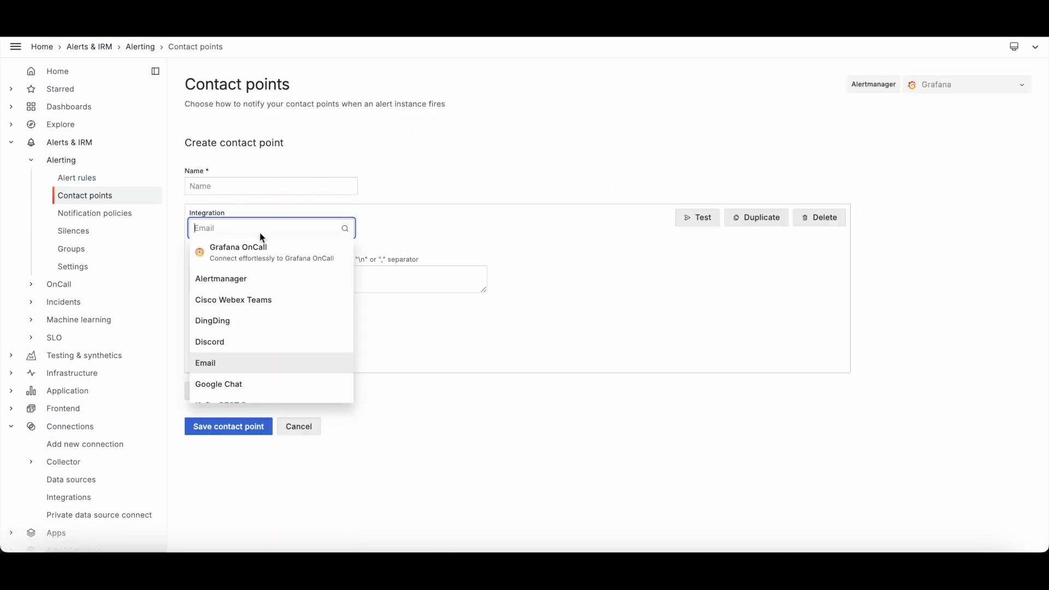
{"action": "scroll", "coordinate": [295, 351], "scroll_direction": "down", "scroll_amount": 2}
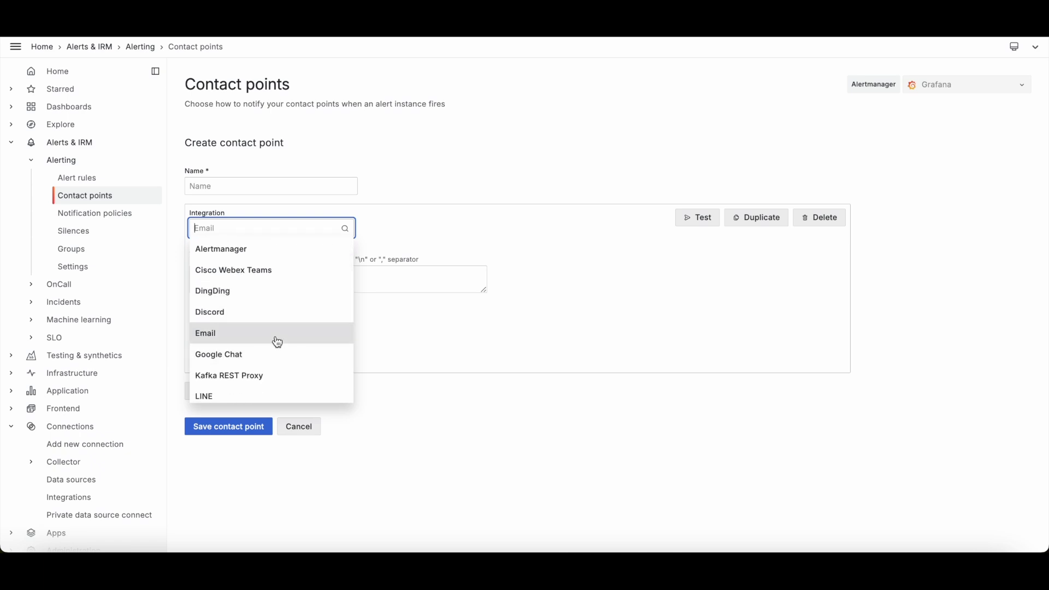
{"action": "scroll", "coordinate": [276, 342], "scroll_direction": "down", "scroll_amount": 3}
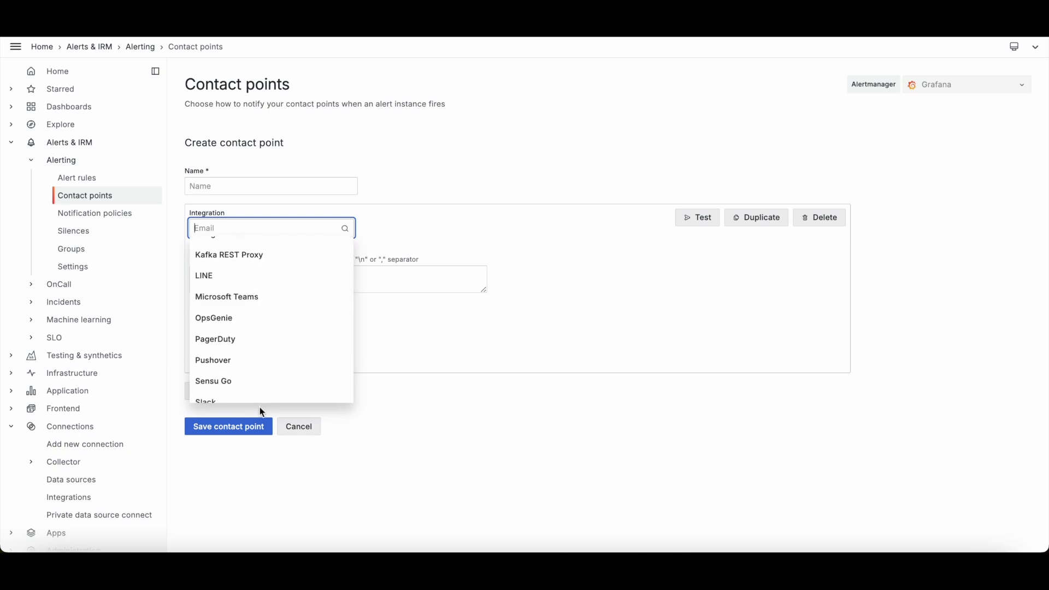
{"action": "scroll", "coordinate": [251, 350], "scroll_direction": "down", "scroll_amount": 1}
{"action": "scroll", "coordinate": [252, 325], "scroll_direction": "down", "scroll_amount": 4}
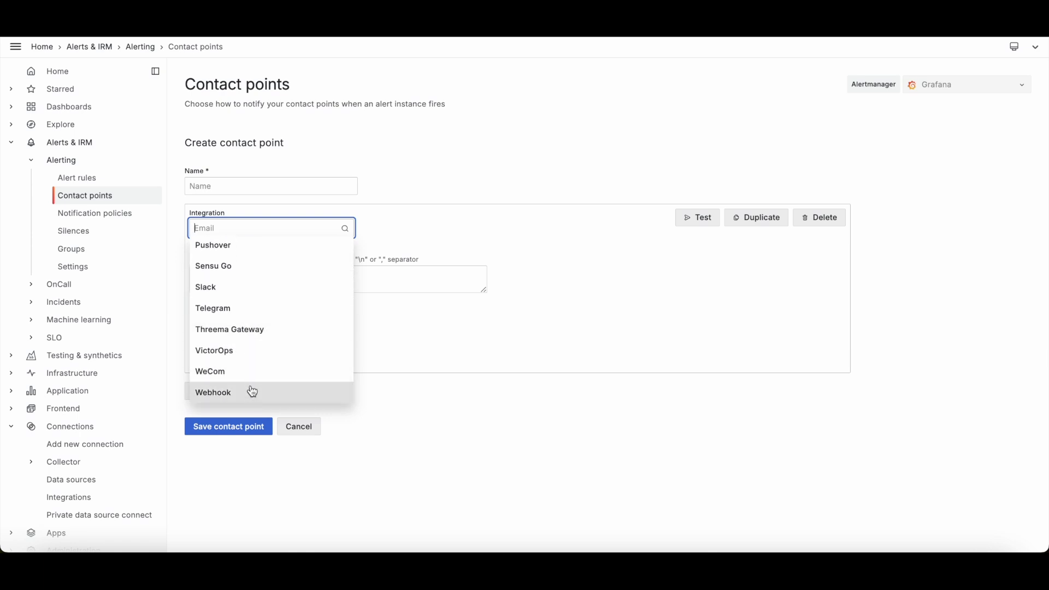
{"action": "scroll", "coordinate": [284, 267], "scroll_direction": "up", "scroll_amount": 5}
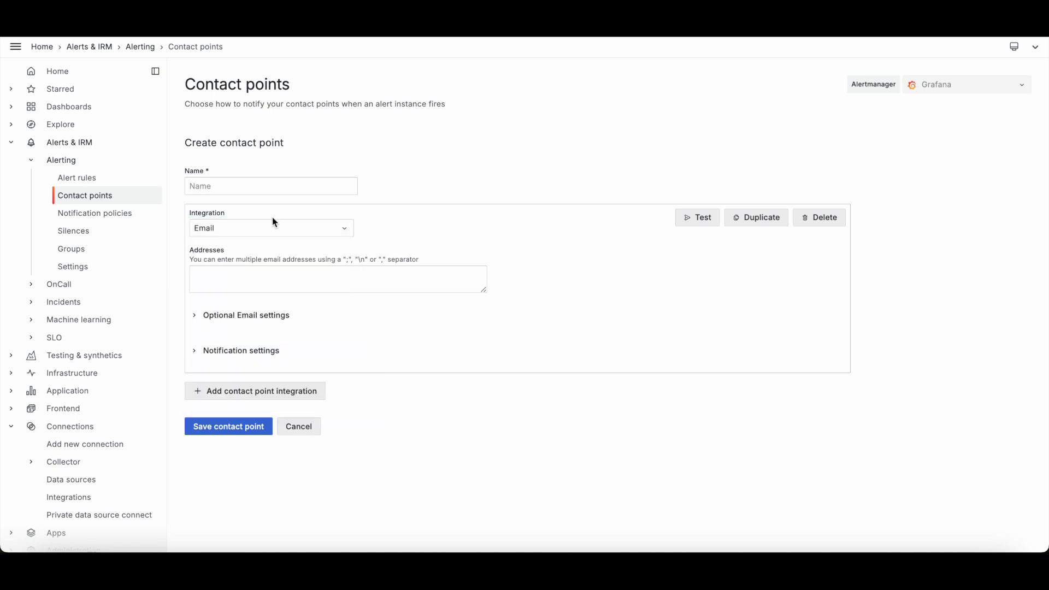
Step: Recheck the integration types without changing the selection, then go to Alerting Settings
{"action": "left_click", "coordinate": [261, 230]}
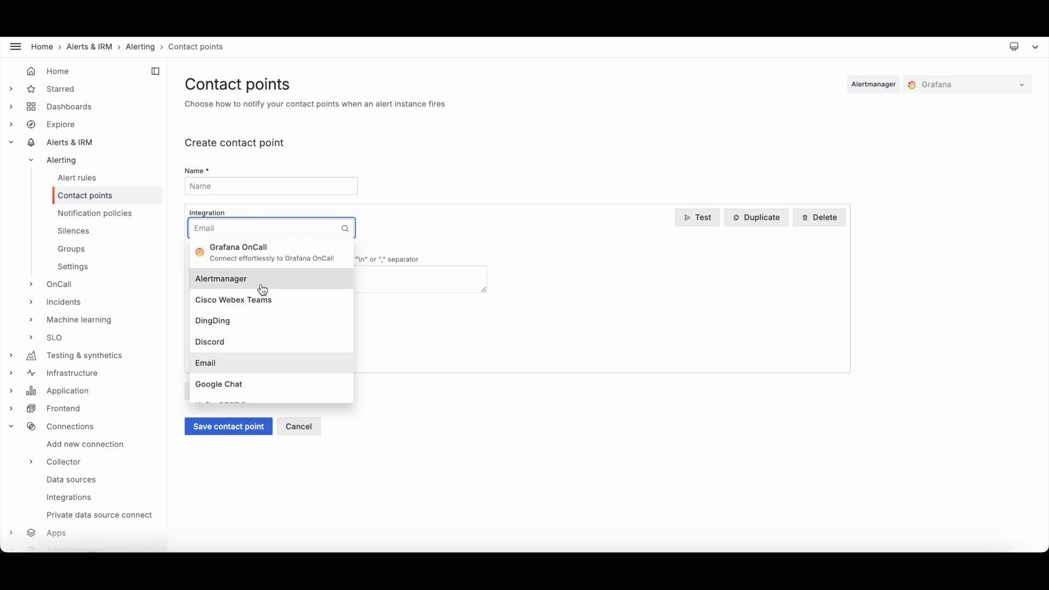
{"action": "scroll", "coordinate": [273, 333], "scroll_direction": "down", "scroll_amount": 1}
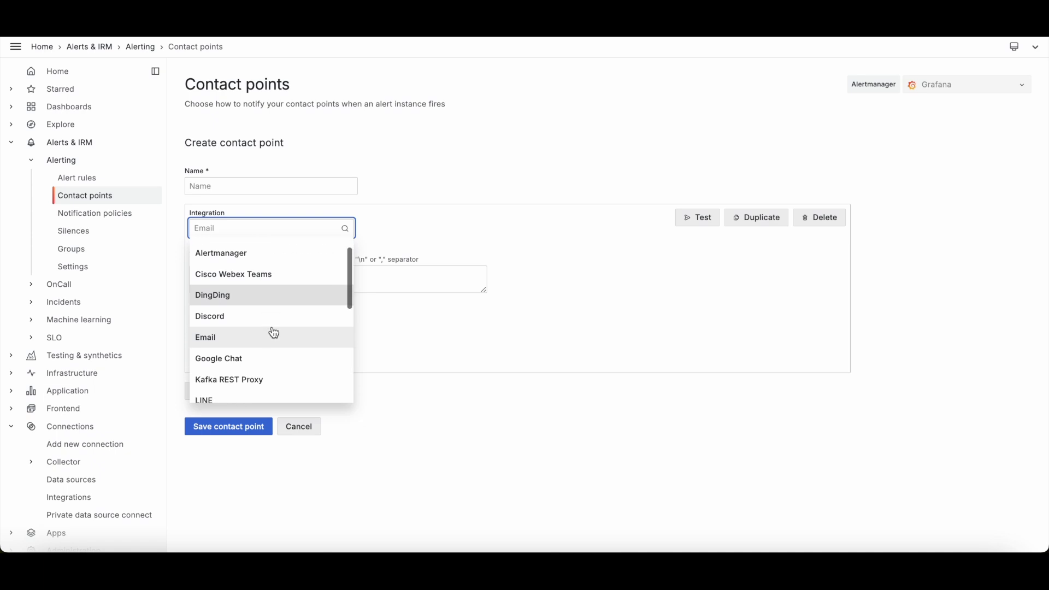
{"action": "scroll", "coordinate": [274, 333], "scroll_direction": "down", "scroll_amount": 1}
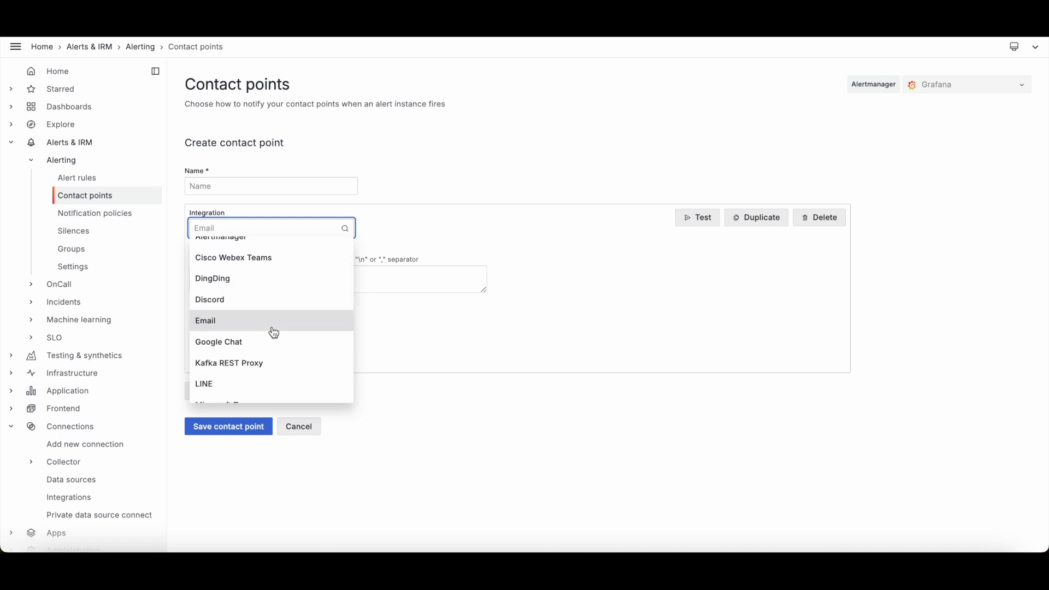
{"action": "left_click", "coordinate": [457, 171]}
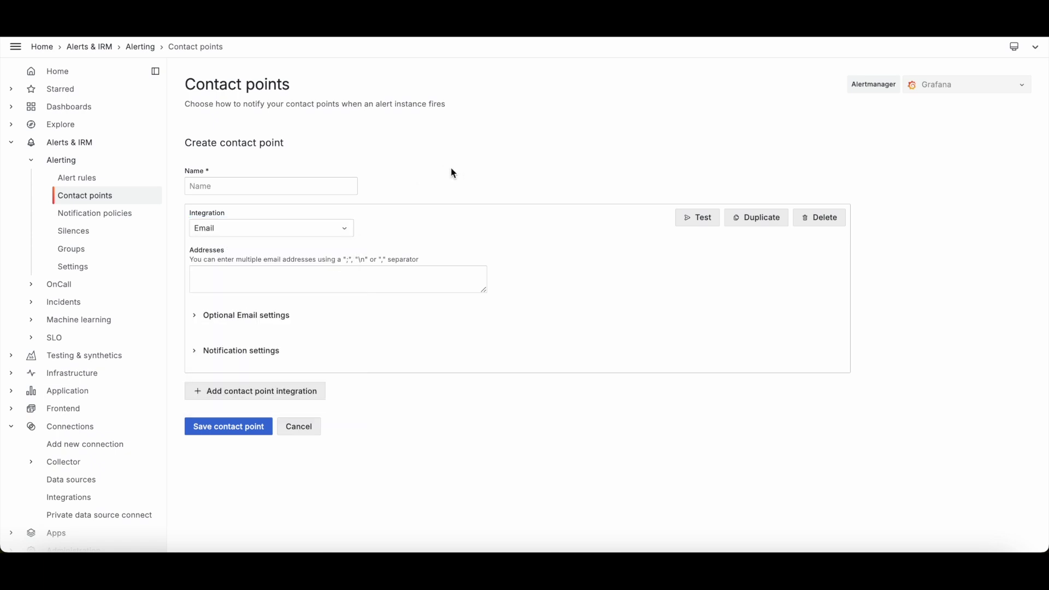
{"action": "left_click", "coordinate": [72, 267]}
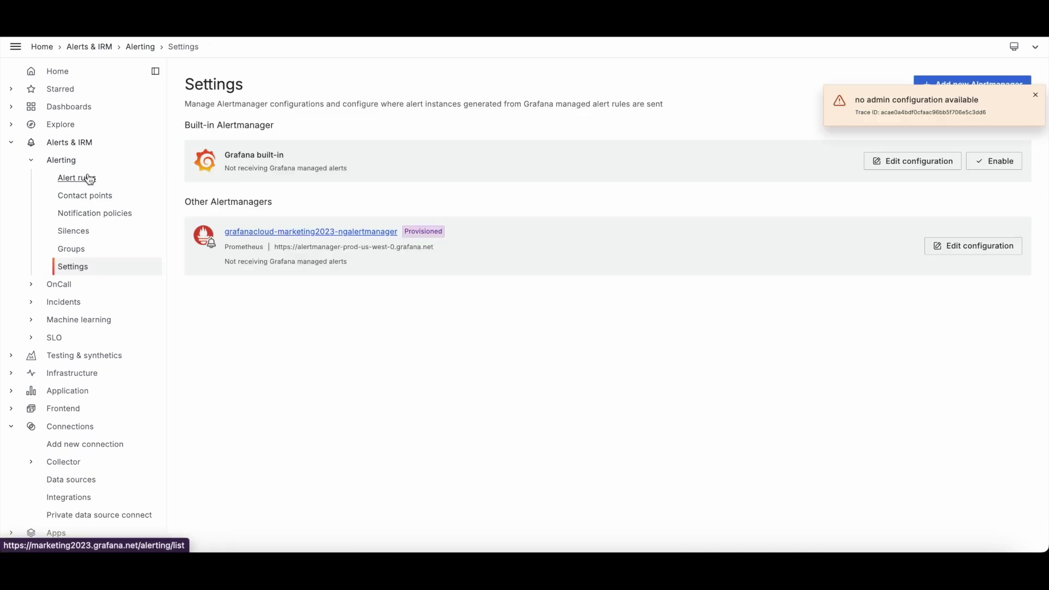
Step: Review the Alerting overview insights: 0 active rules, 1 paused rule, Too Many planes fired once
{"action": "left_click", "coordinate": [61, 160]}
{"action": "scroll", "coordinate": [222, 215], "scroll_direction": "down", "scroll_amount": 3}
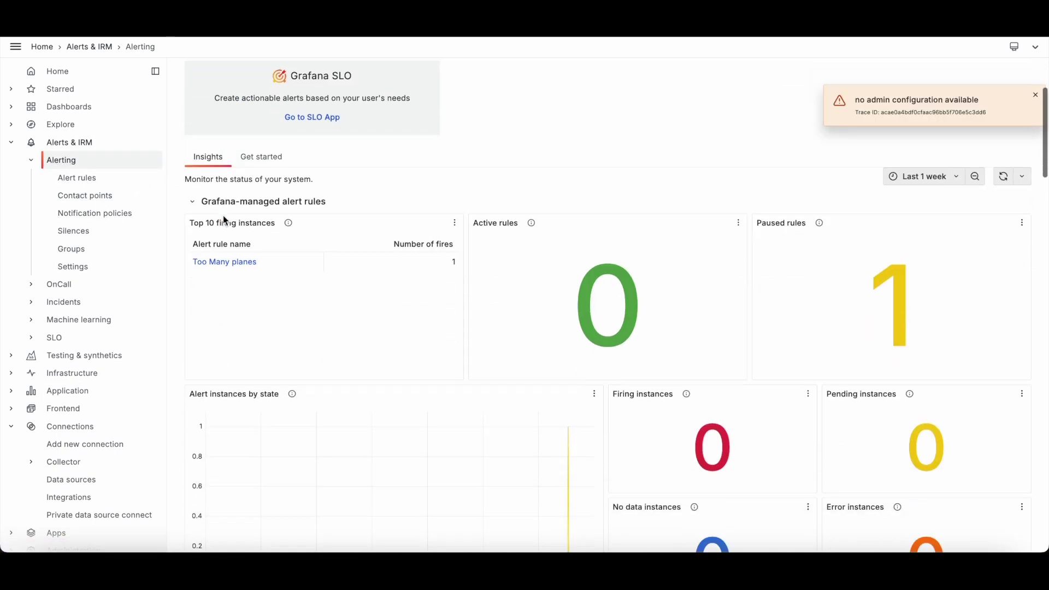
{"action": "scroll", "coordinate": [556, 161], "scroll_direction": "down", "scroll_amount": 1}
{"action": "scroll", "coordinate": [555, 161], "scroll_direction": "down", "scroll_amount": 3}
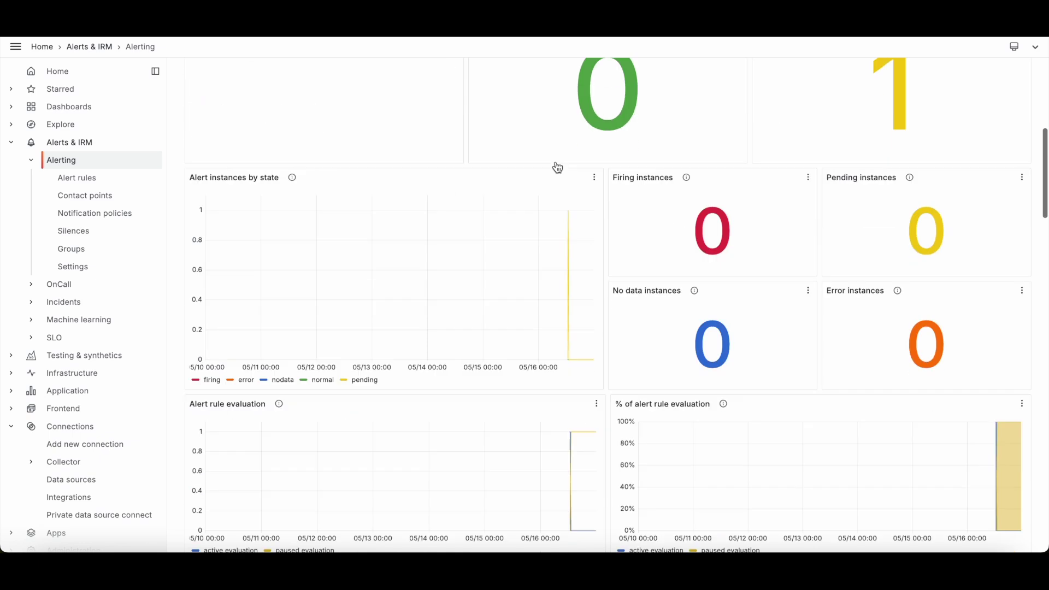
{"action": "scroll", "coordinate": [831, 213], "scroll_direction": "up", "scroll_amount": 2}
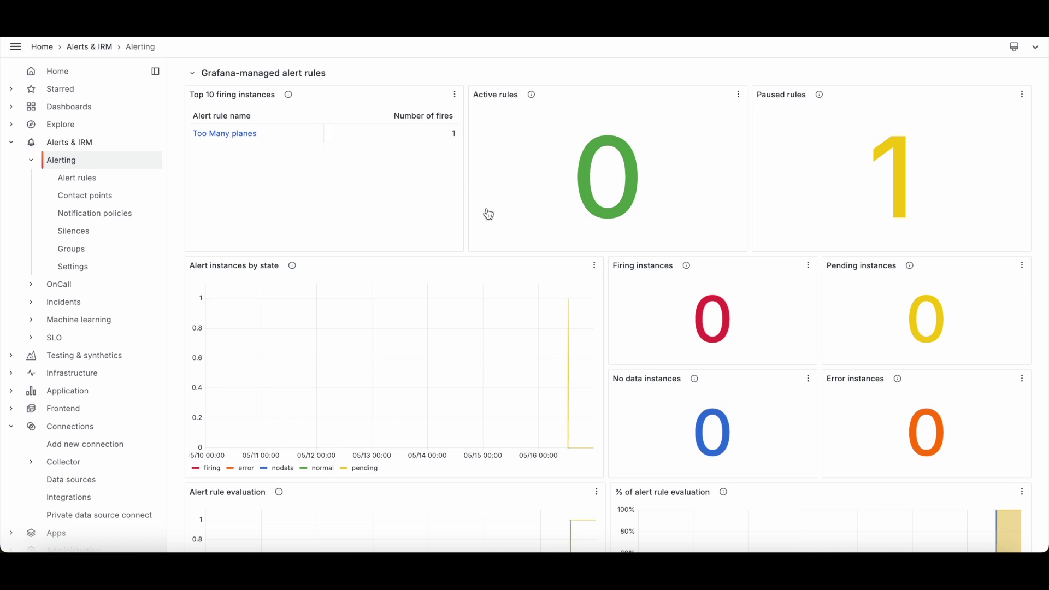
{"action": "scroll", "coordinate": [486, 213], "scroll_direction": "down", "scroll_amount": 10}
{"action": "scroll", "coordinate": [488, 213], "scroll_direction": "down", "scroll_amount": 15}
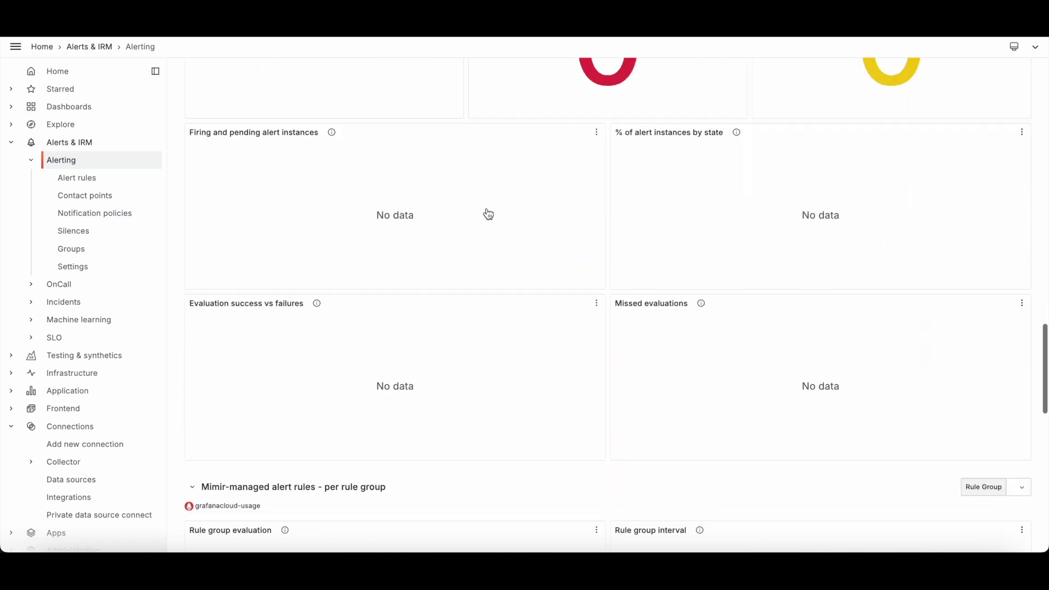
{"action": "scroll", "coordinate": [489, 213], "scroll_direction": "up", "scroll_amount": 20}
{"action": "scroll", "coordinate": [488, 213], "scroll_direction": "up", "scroll_amount": 10}
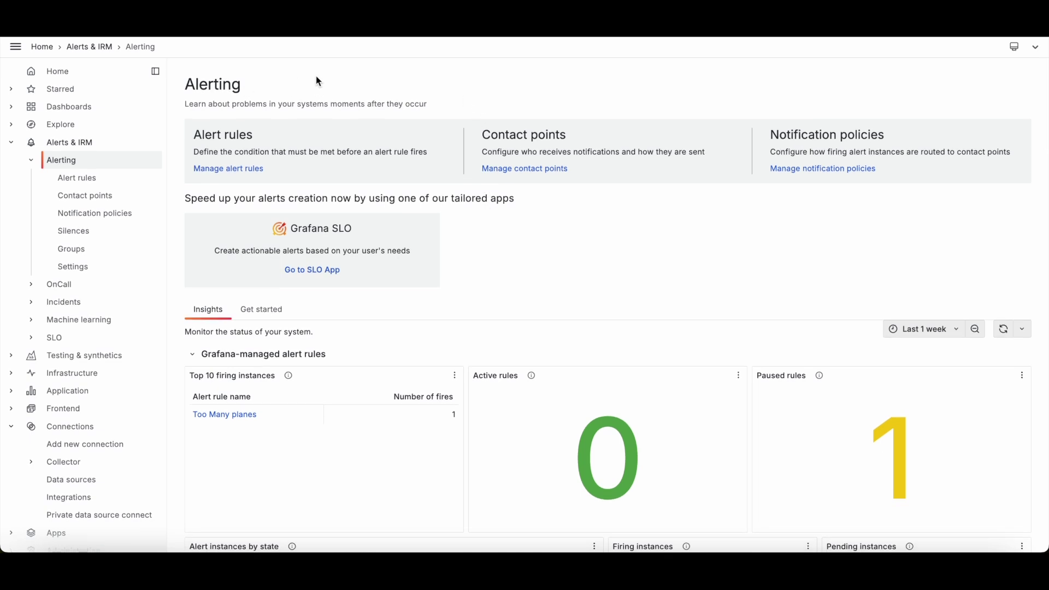
Step: Go via Home back to Alerting and show Alert rules, with two normal FlightAlerts rules
{"action": "left_click", "coordinate": [56, 72]}
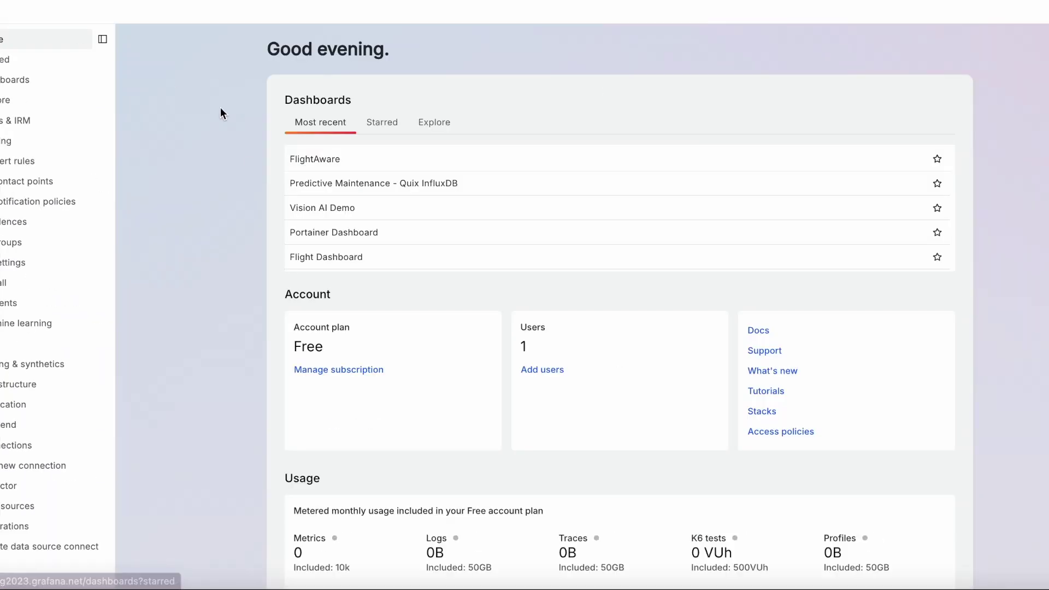
{"action": "key", "text": "alt+Left"}
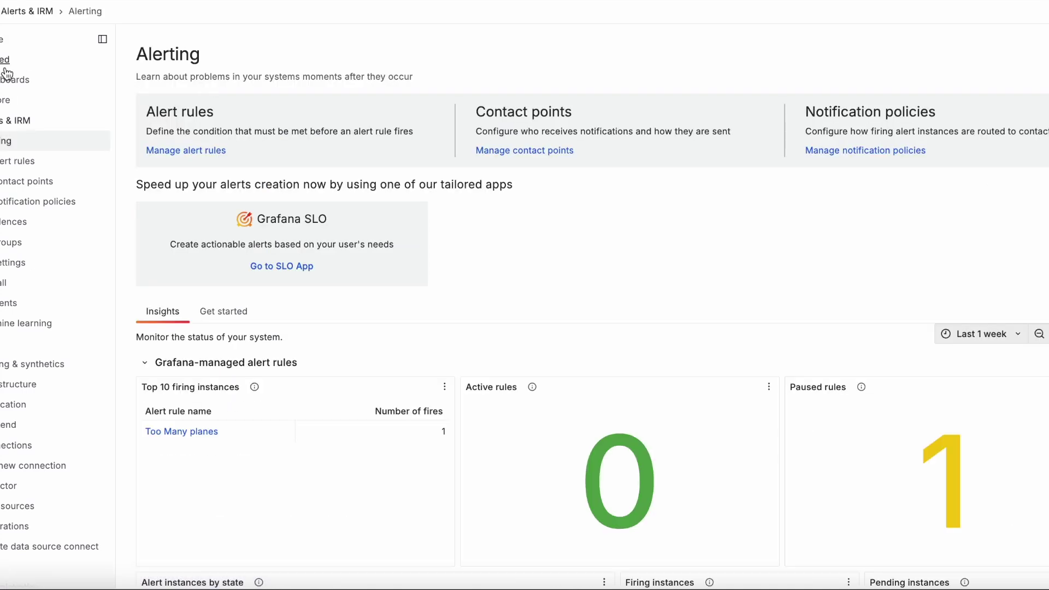
{"action": "left_click", "coordinate": [11, 167]}
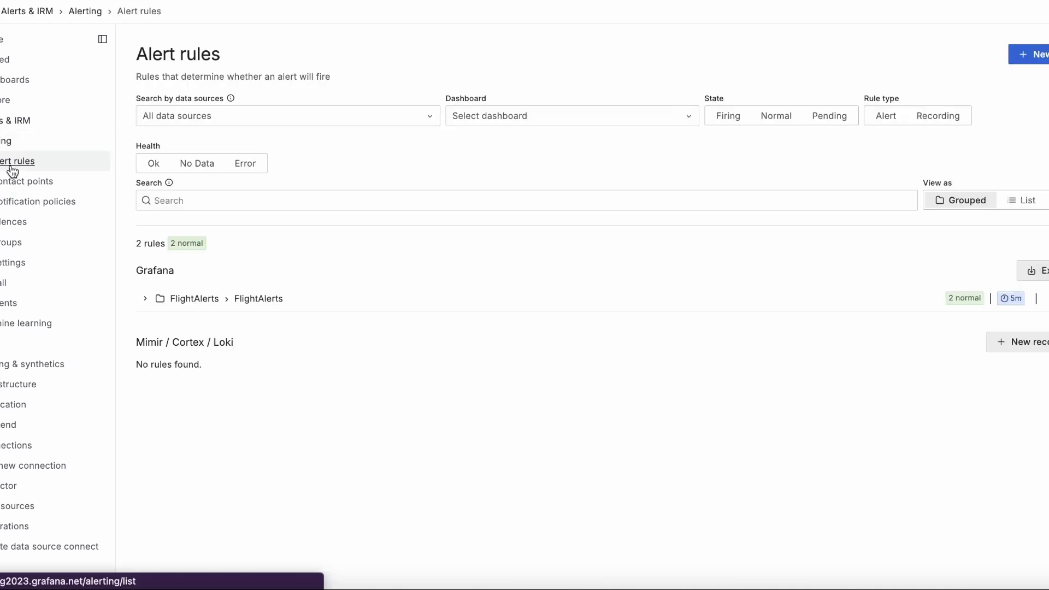